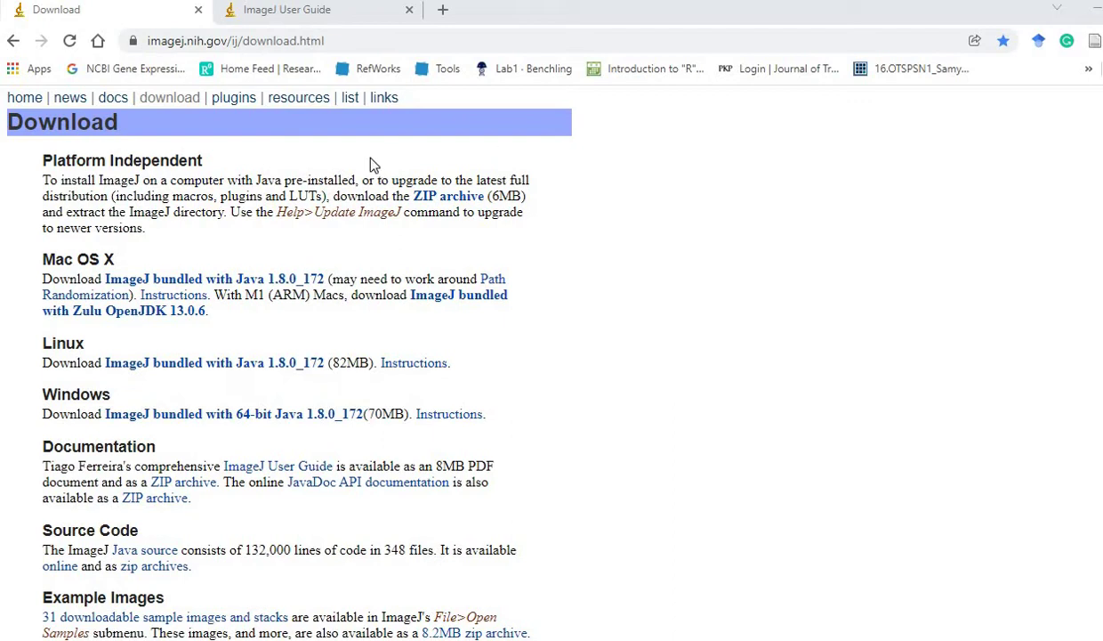
# Step: Glance at the ImageJ user guide PDF, return to the download page, and bring ImageJ forward
pyautogui.click(296, 16)
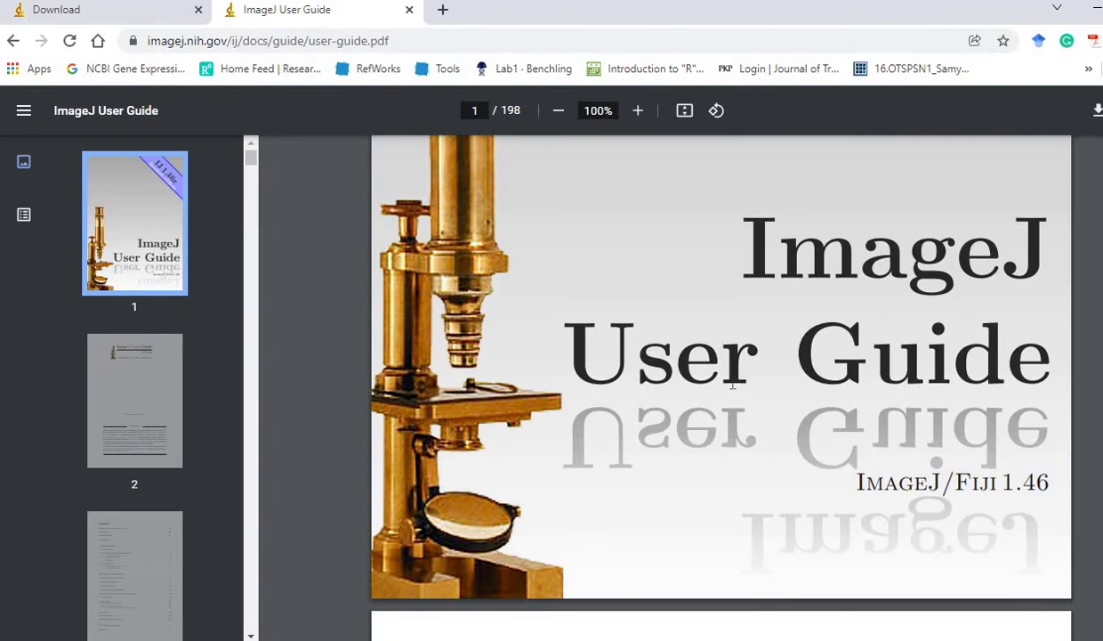
pyautogui.click(177, 18)
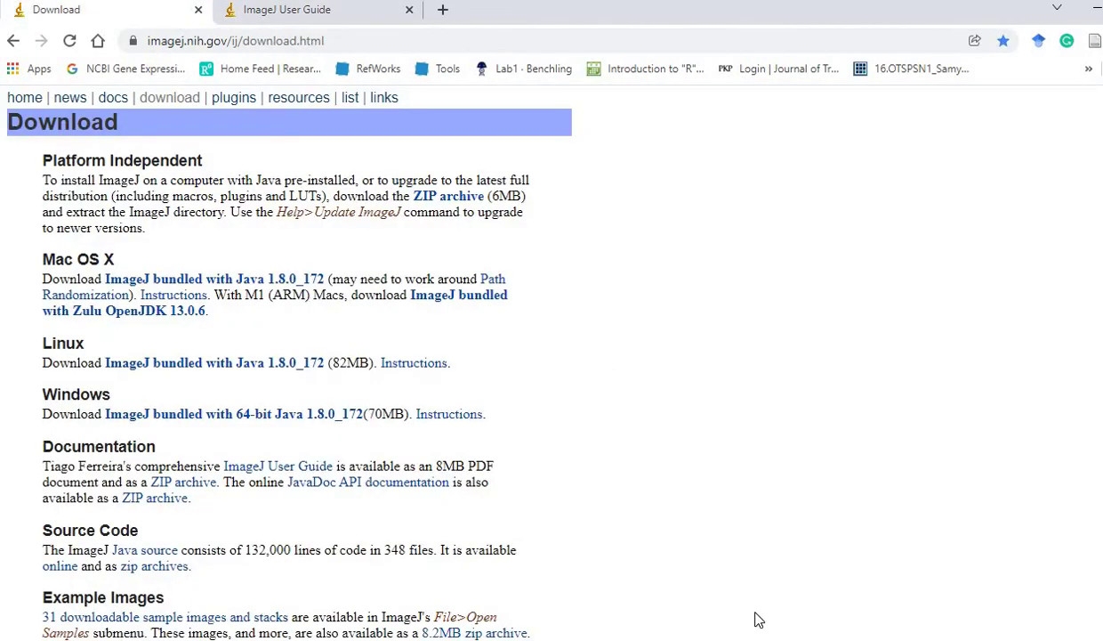
pyautogui.click(663, 570)
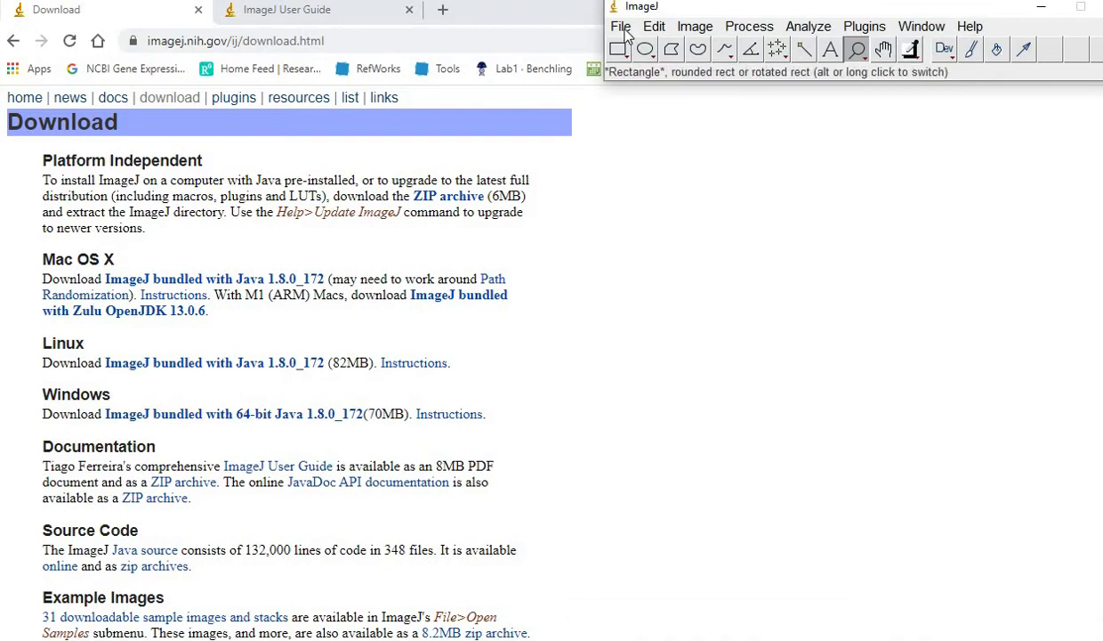
# Step: Open '1 control and NaCl.tiff' via File > Open and bring its scan window forward
pyautogui.moveTo(676, 9); pyautogui.dragTo(627, 40)
pyautogui.click(557, 50)
pyautogui.click(570, 92)
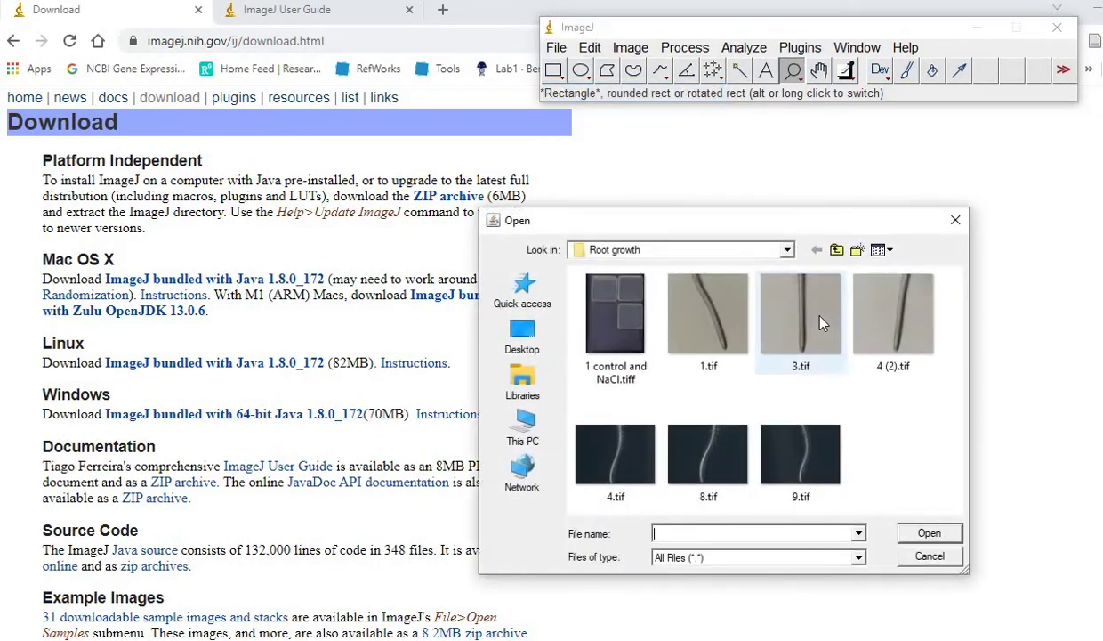
pyautogui.click(621, 303)
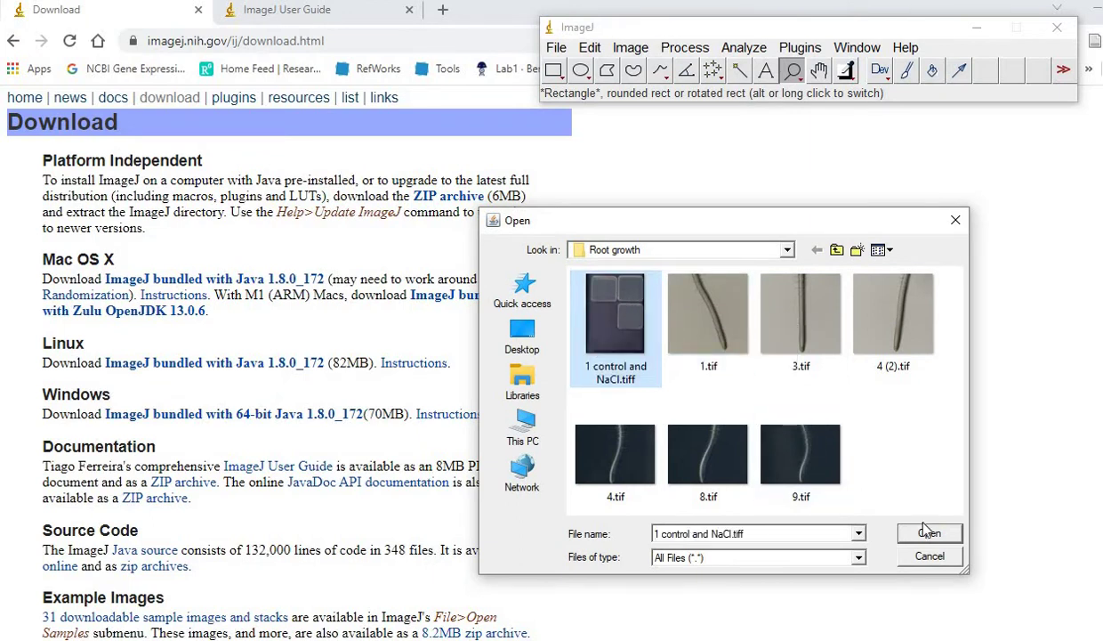
pyautogui.click(956, 222)
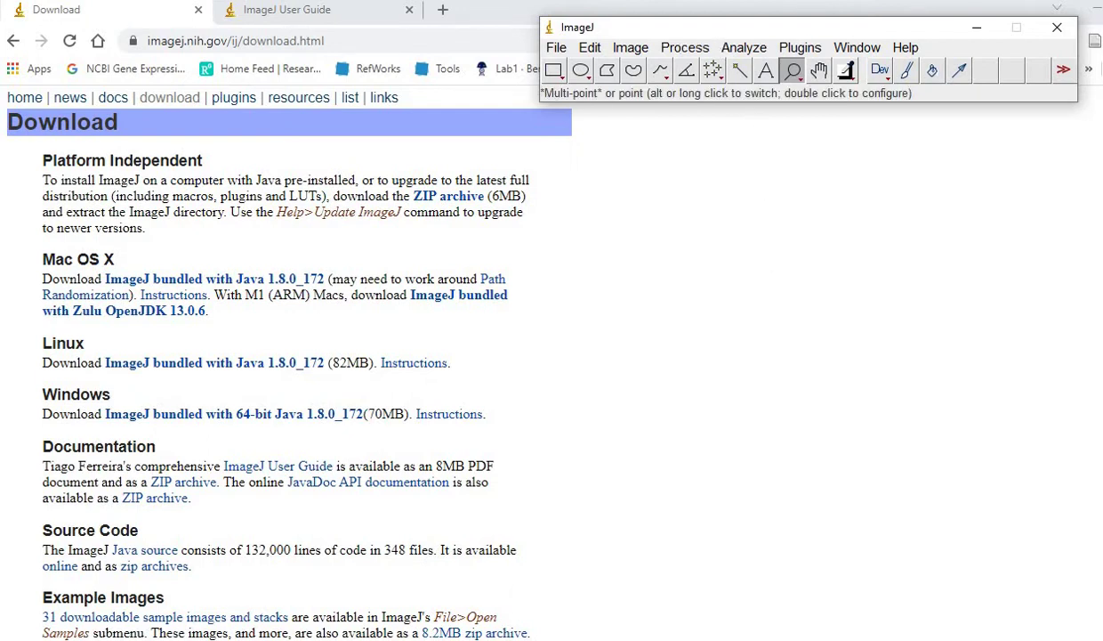
pyautogui.click(783, 578)
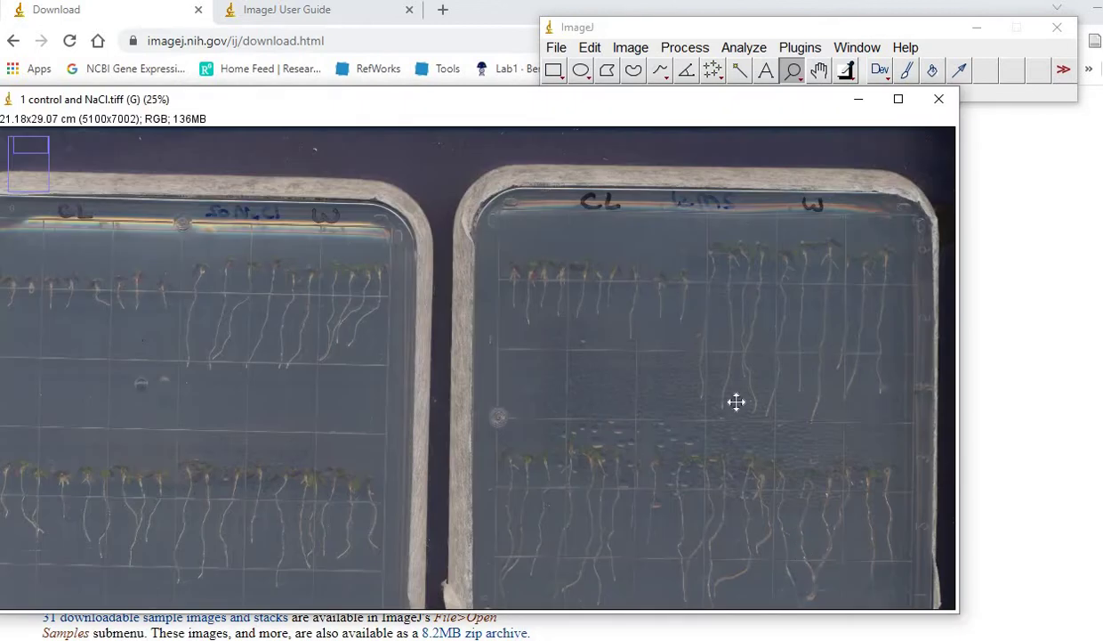
pyautogui.click(819, 71)
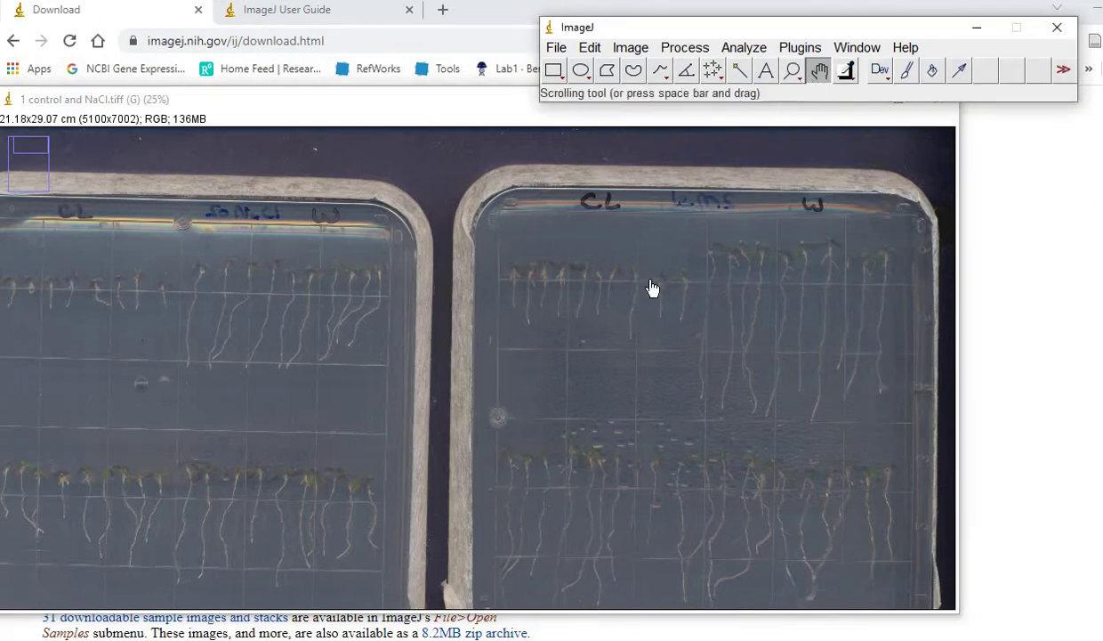
pyautogui.moveTo(518, 381); pyautogui.dragTo(404, 407)
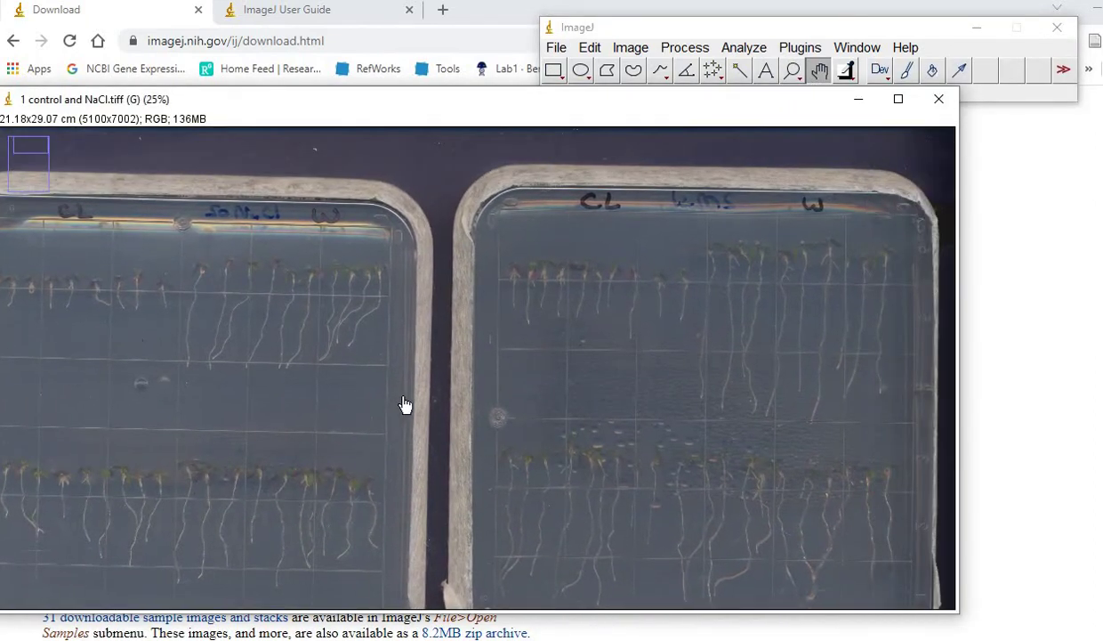
pyautogui.click(790, 73)
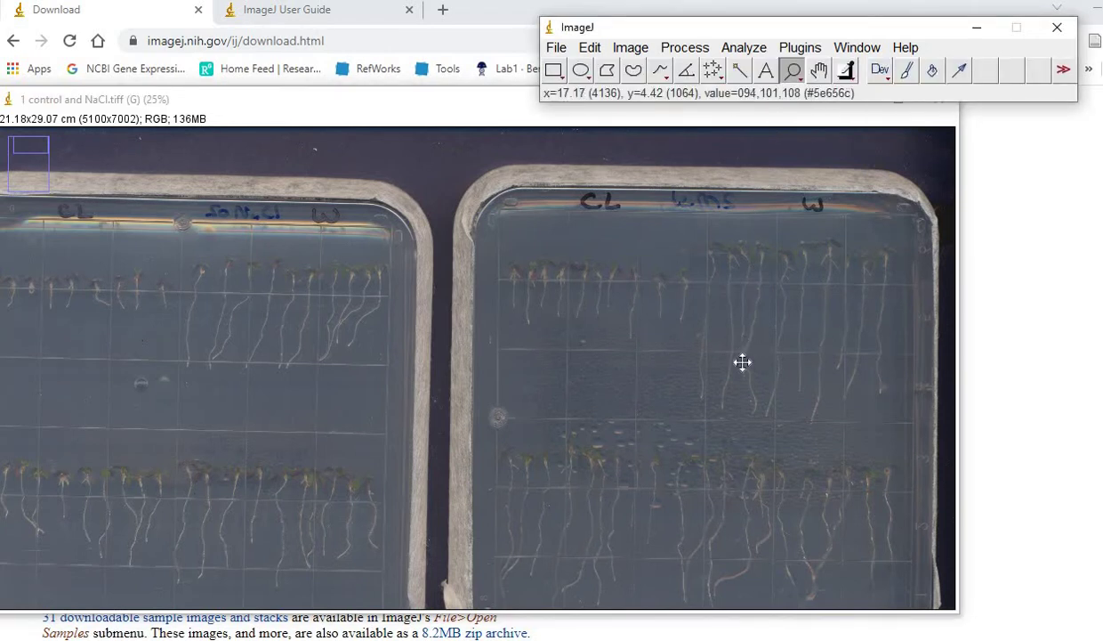
pyautogui.click(742, 372)
pyautogui.click(743, 373)
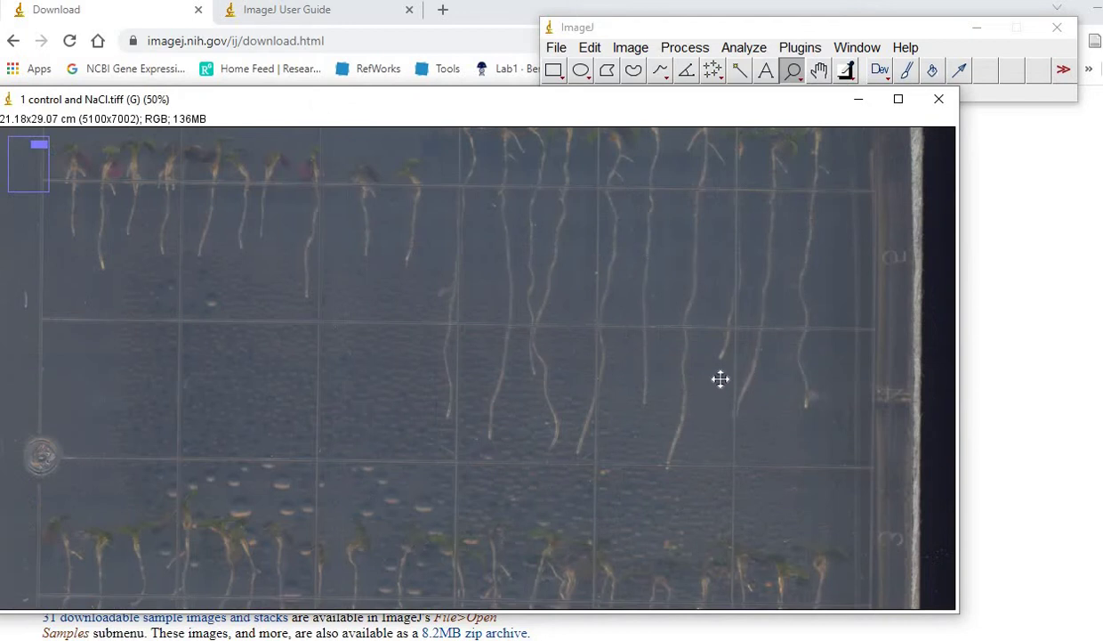
pyautogui.rightClick(721, 379)
pyautogui.rightClick(721, 379)
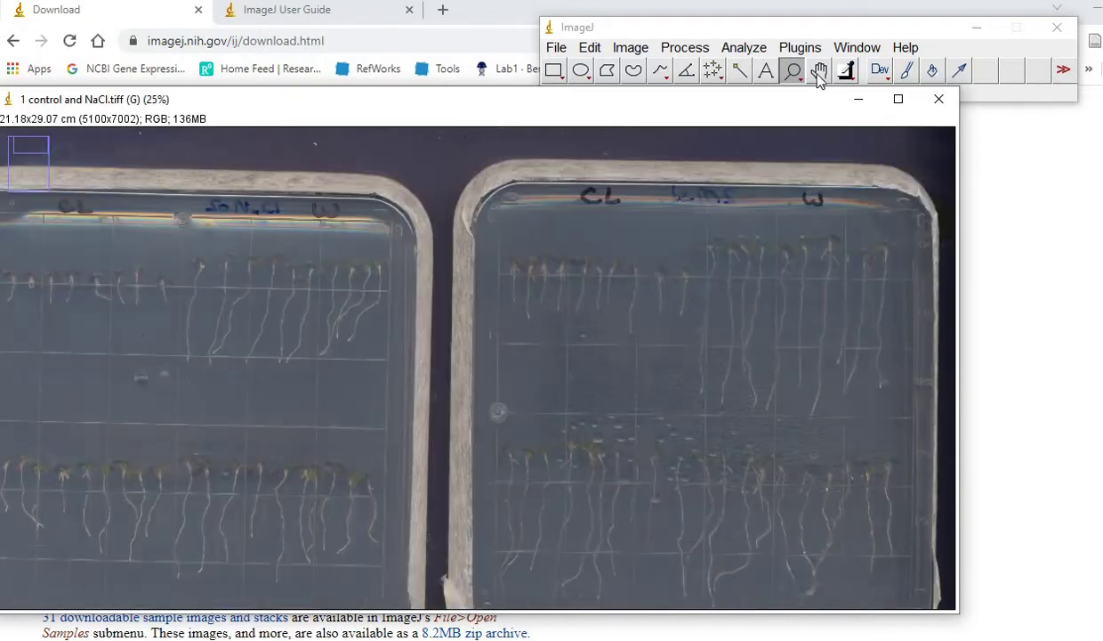
pyautogui.click(793, 363)
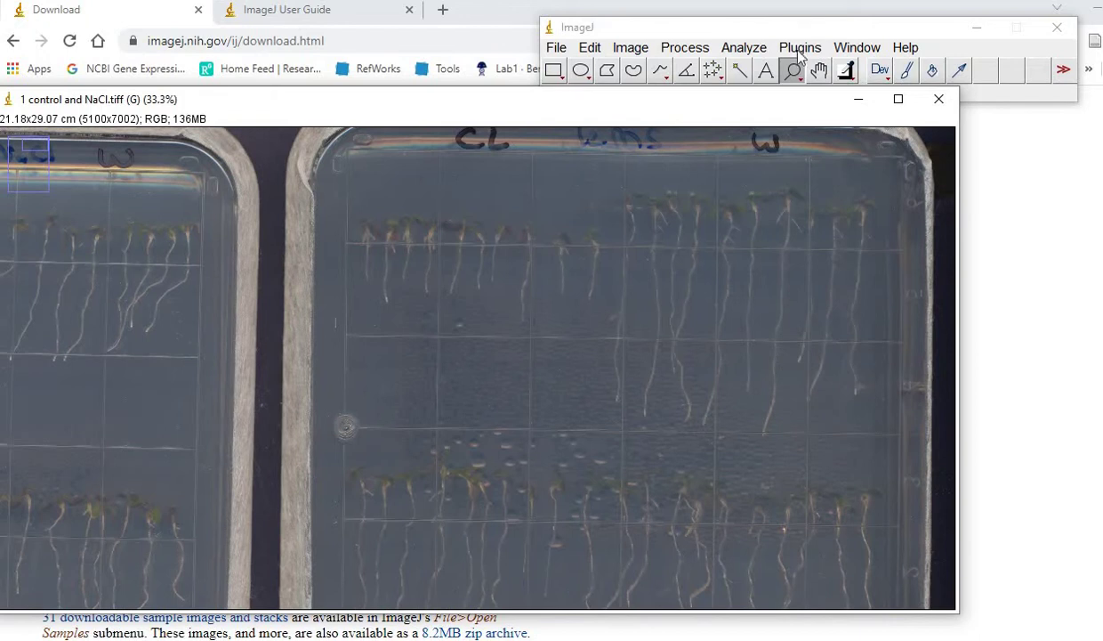
pyautogui.click(818, 69)
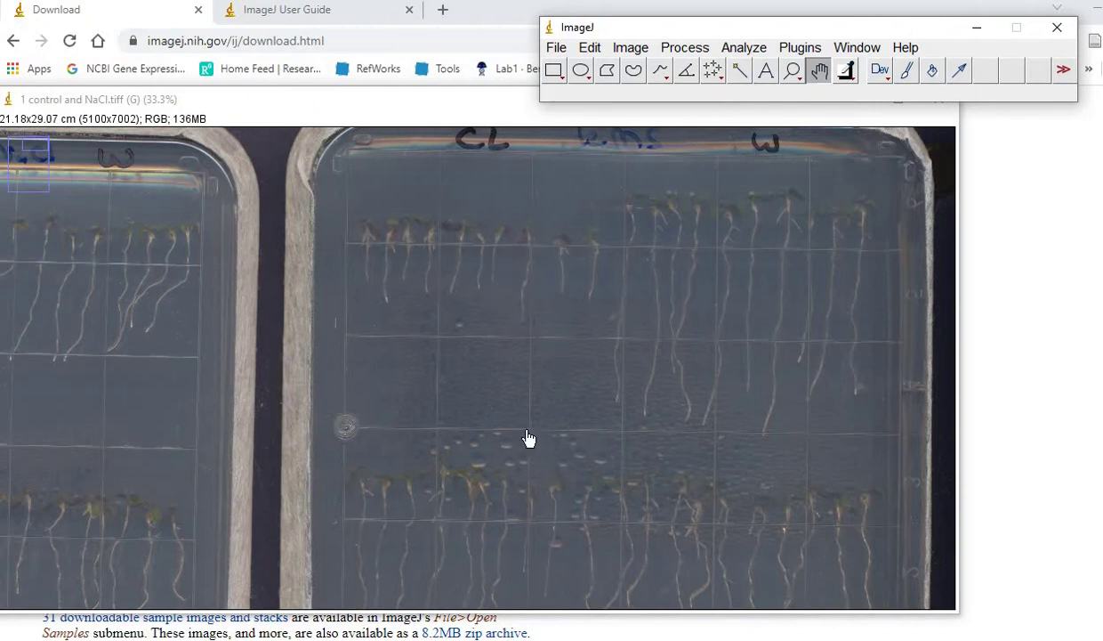
# Step: Pan to the centimetre ruler at the scan's edge and zoom in on its marks
pyautogui.moveTo(134, 196); pyautogui.dragTo(408, 398)
pyautogui.moveTo(177, 142); pyautogui.dragTo(436, 335)
pyautogui.moveTo(445, 508); pyautogui.dragTo(449, 369)
pyautogui.moveTo(431, 311); pyautogui.dragTo(435, 236)
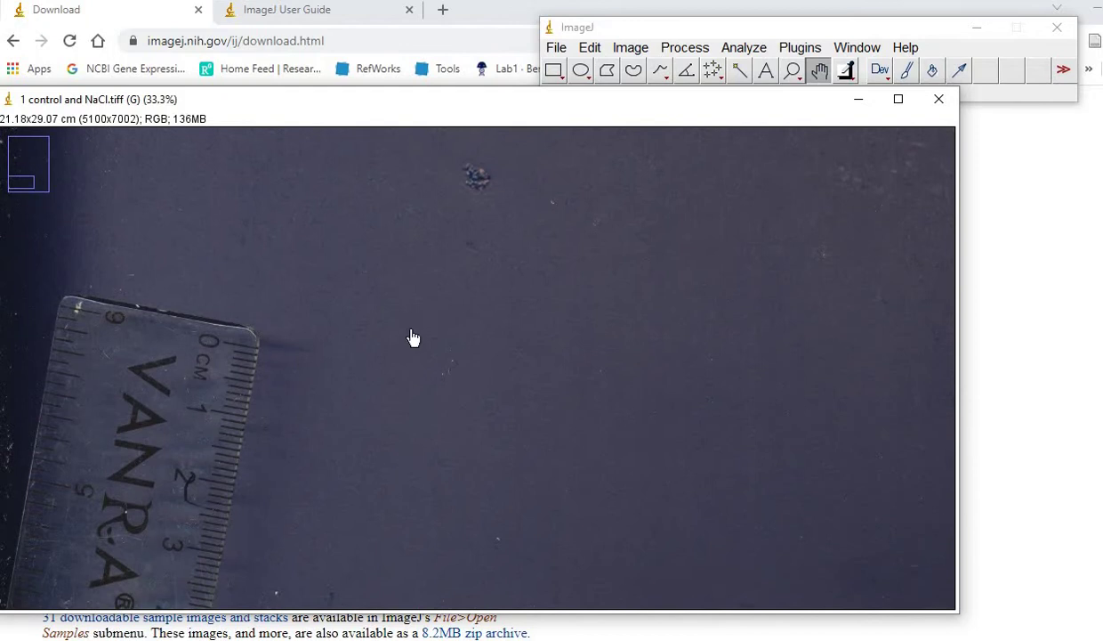
pyautogui.moveTo(427, 440); pyautogui.dragTo(420, 338)
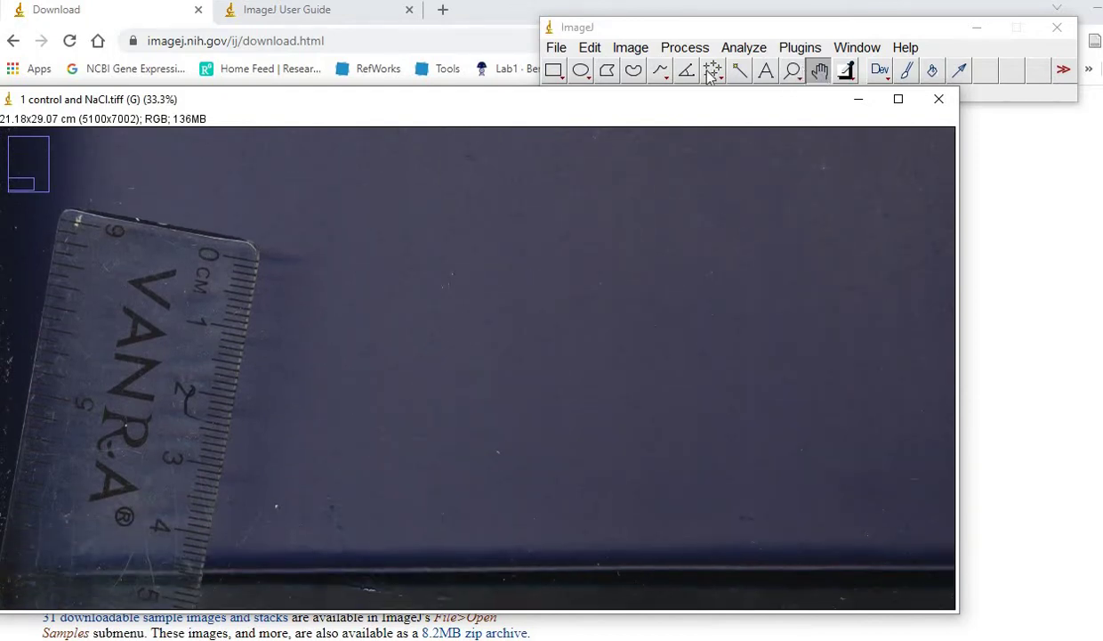
pyautogui.click(791, 71)
pyautogui.click(362, 282)
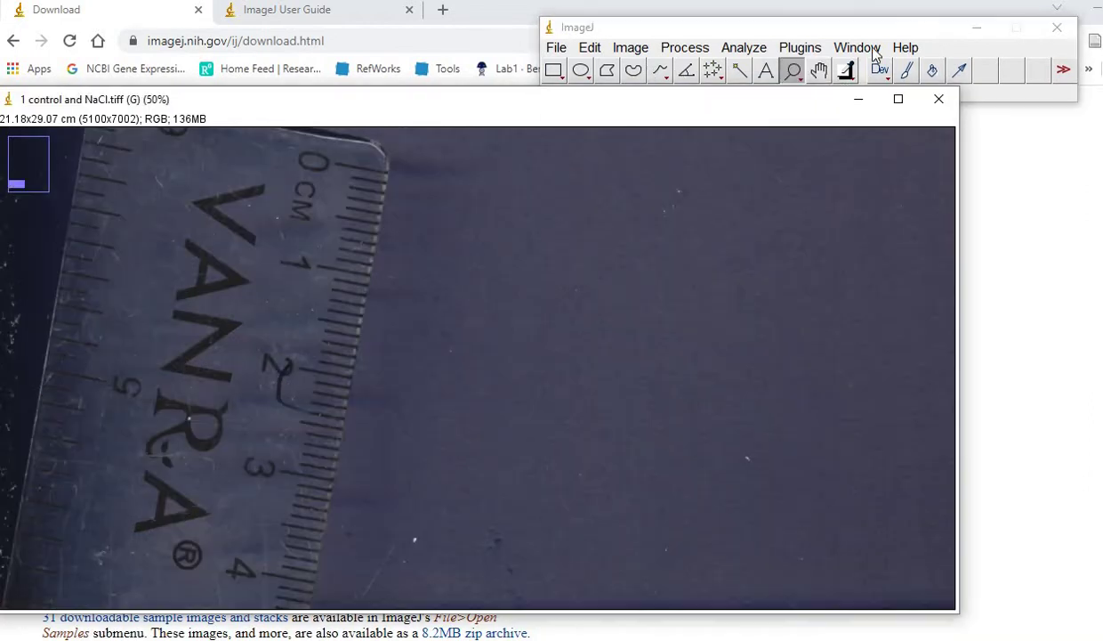
# Step: Draw a straight line along the ruler from the 0 cm mark to the 1 cm mark
pyautogui.rightClick(665, 71)
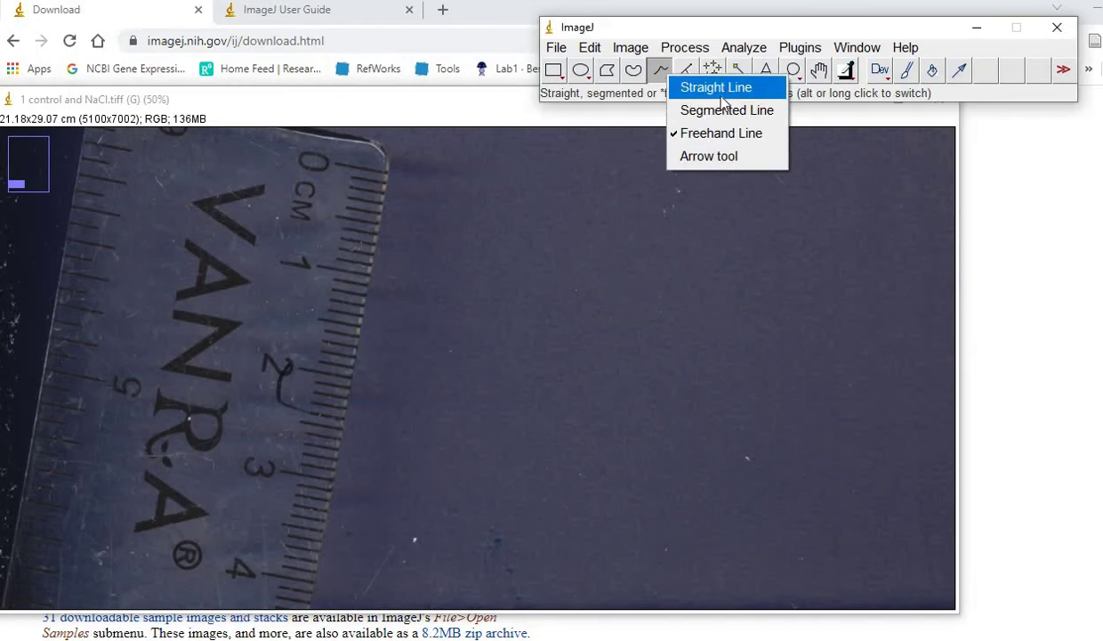
pyautogui.click(721, 90)
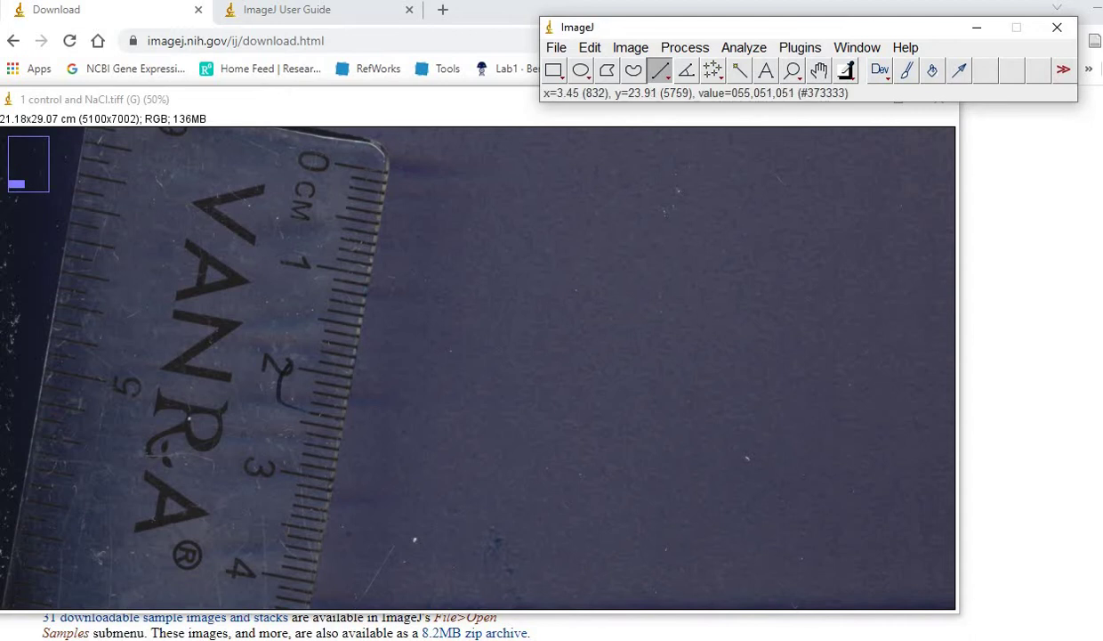
pyautogui.click(363, 169)
pyautogui.moveTo(353, 214); pyautogui.dragTo(344, 257)
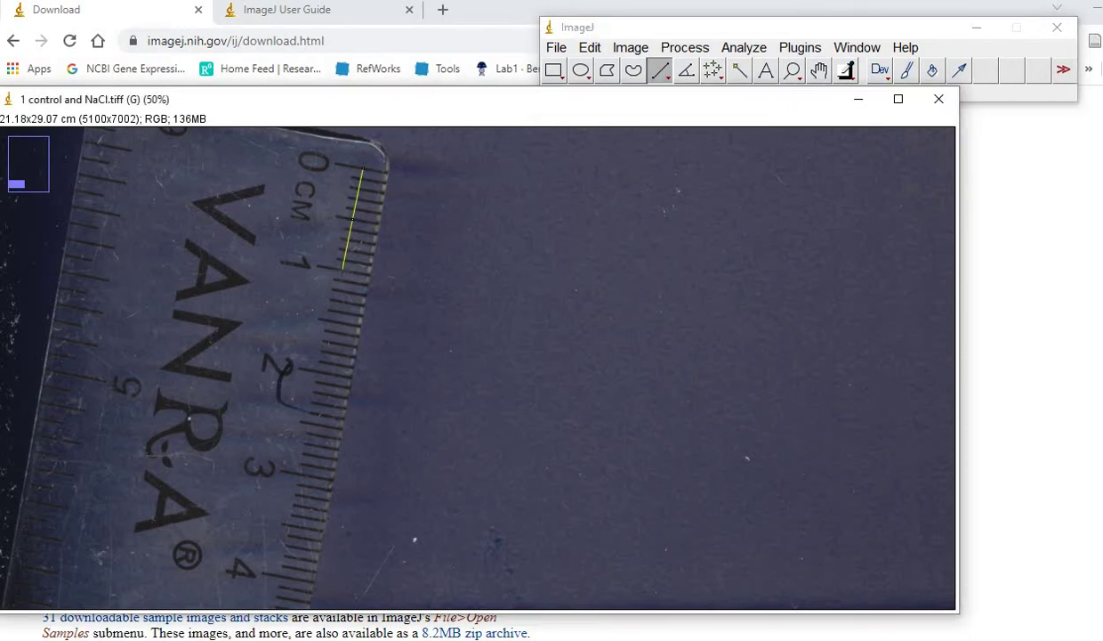
pyautogui.click(747, 49)
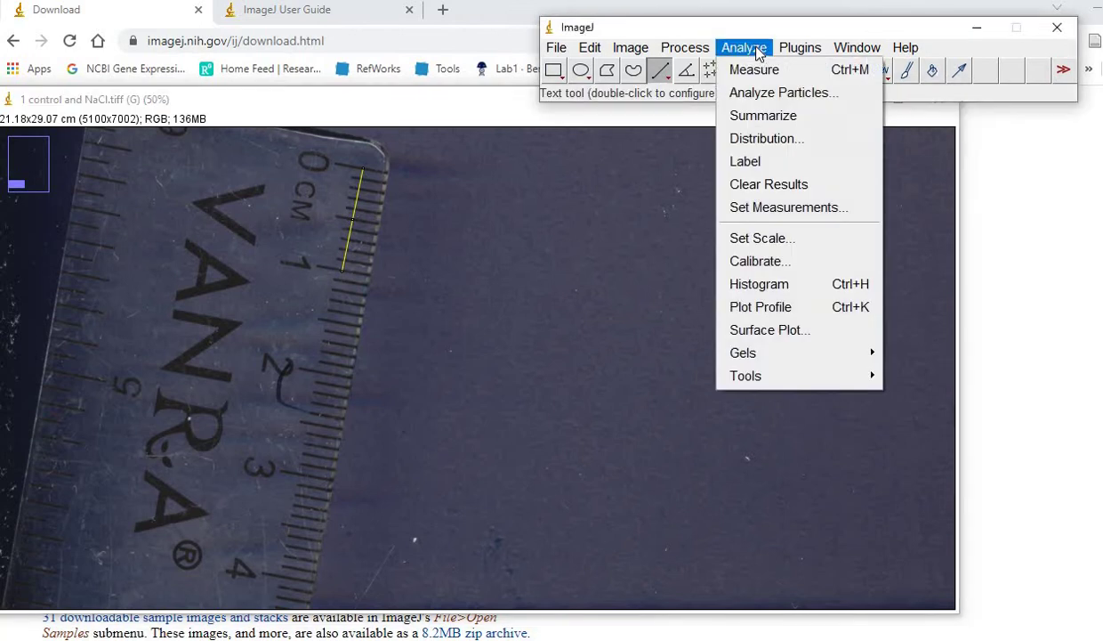
# Step: Set a global scale with known distance 1 cm, giving 238.8724 pixels per cm
pyautogui.click(731, 238)
pyautogui.press('Tab')
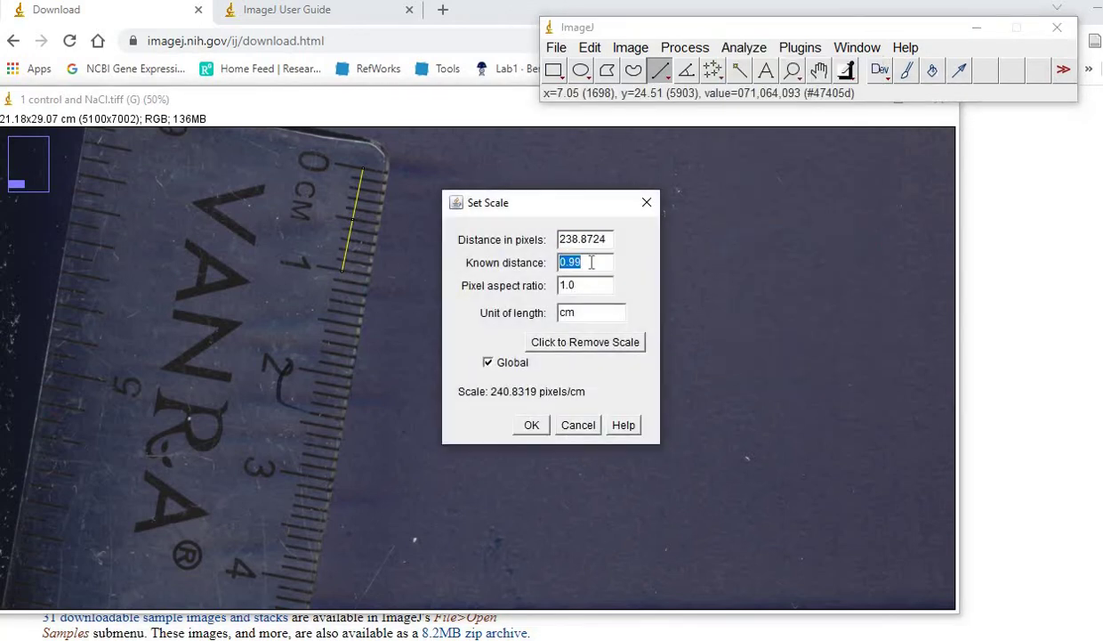
pyautogui.write('1')
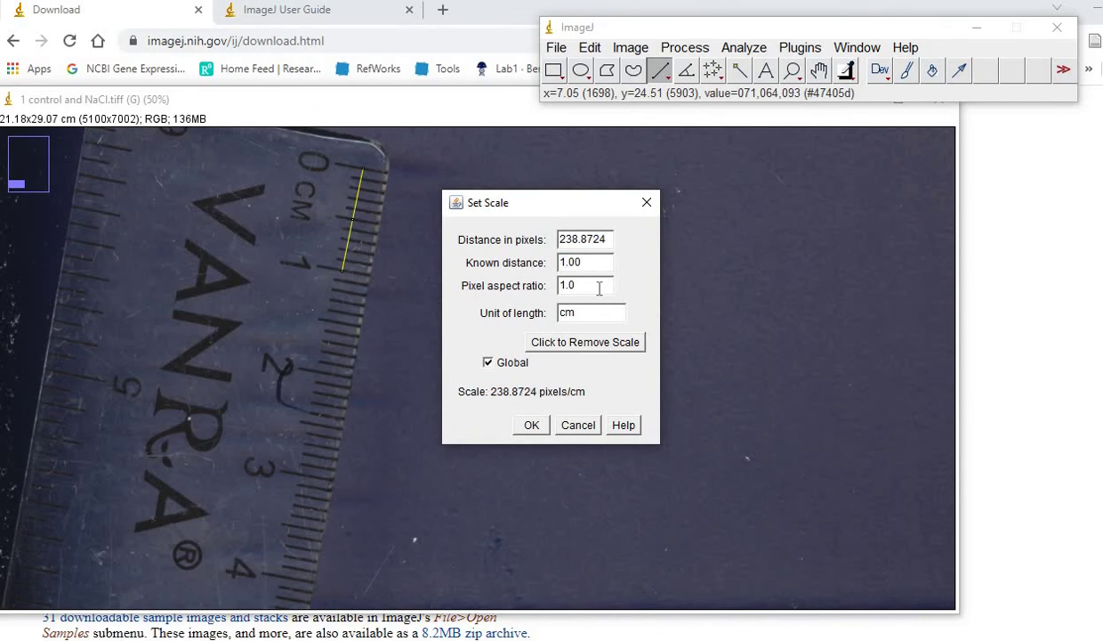
pyautogui.doubleClick(594, 313)
pyautogui.click(532, 426)
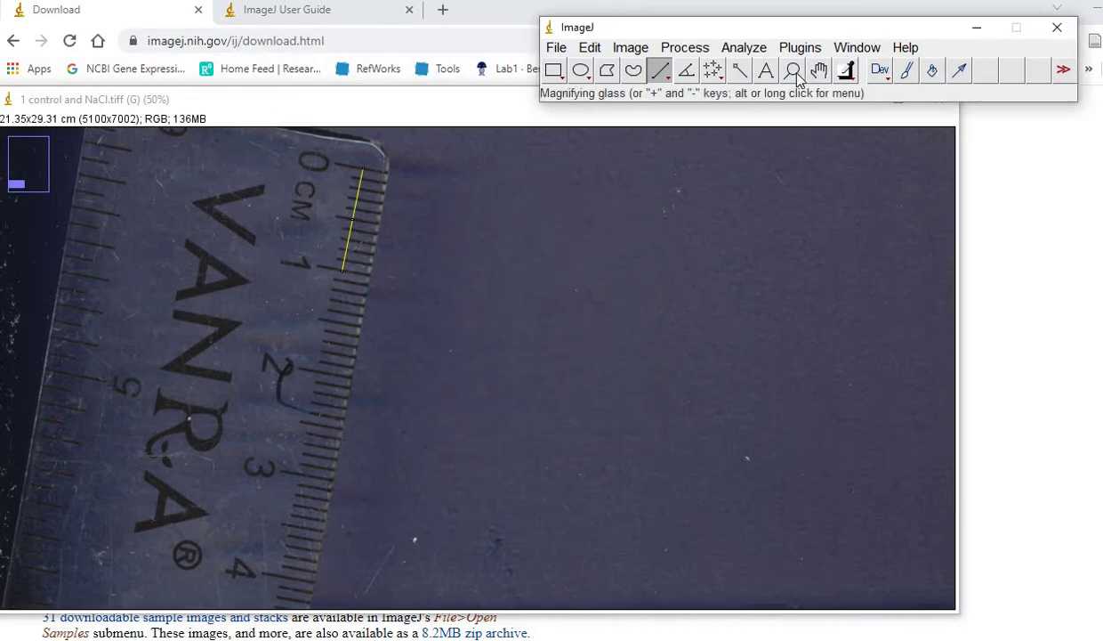
# Step: Zoom out and scroll up from the ruler to the seedling plates
pyautogui.click(794, 74)
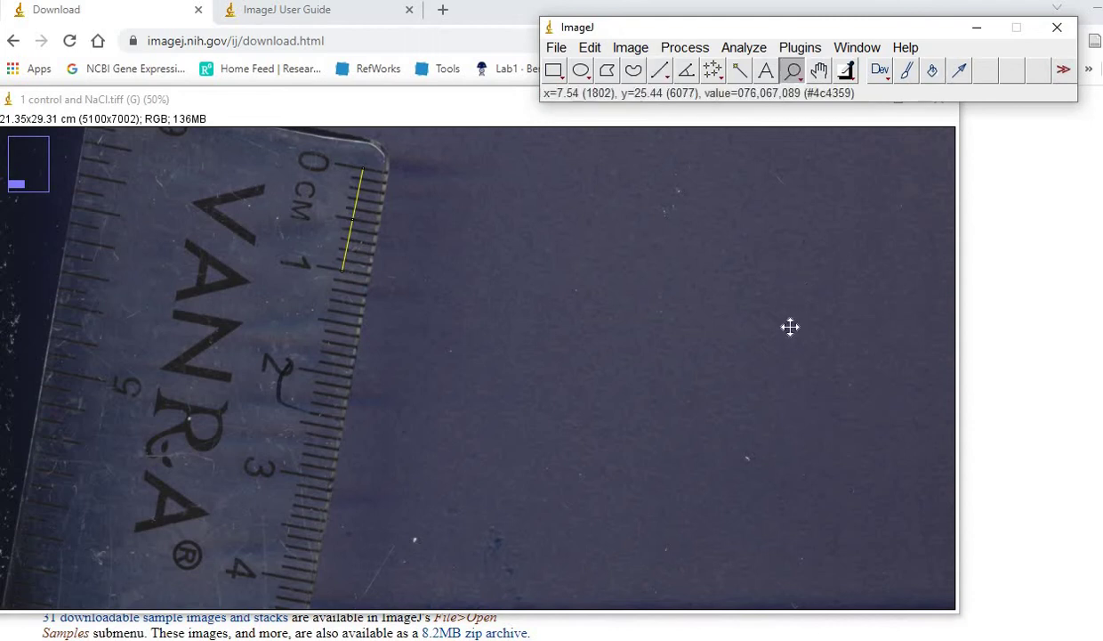
pyautogui.rightClick(768, 414)
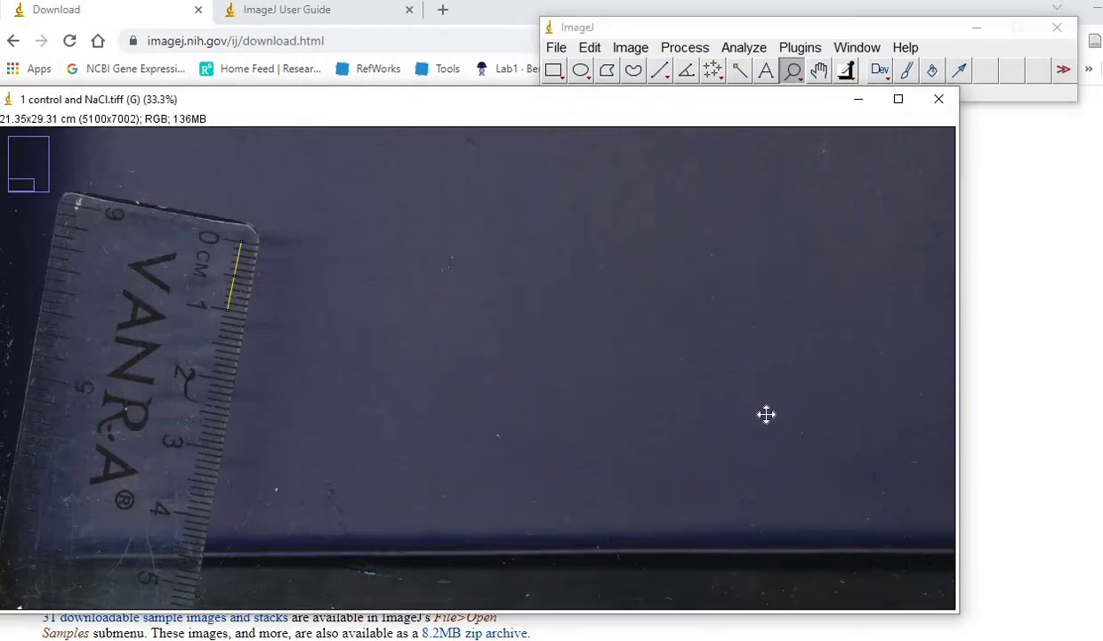
pyautogui.rightClick(766, 414)
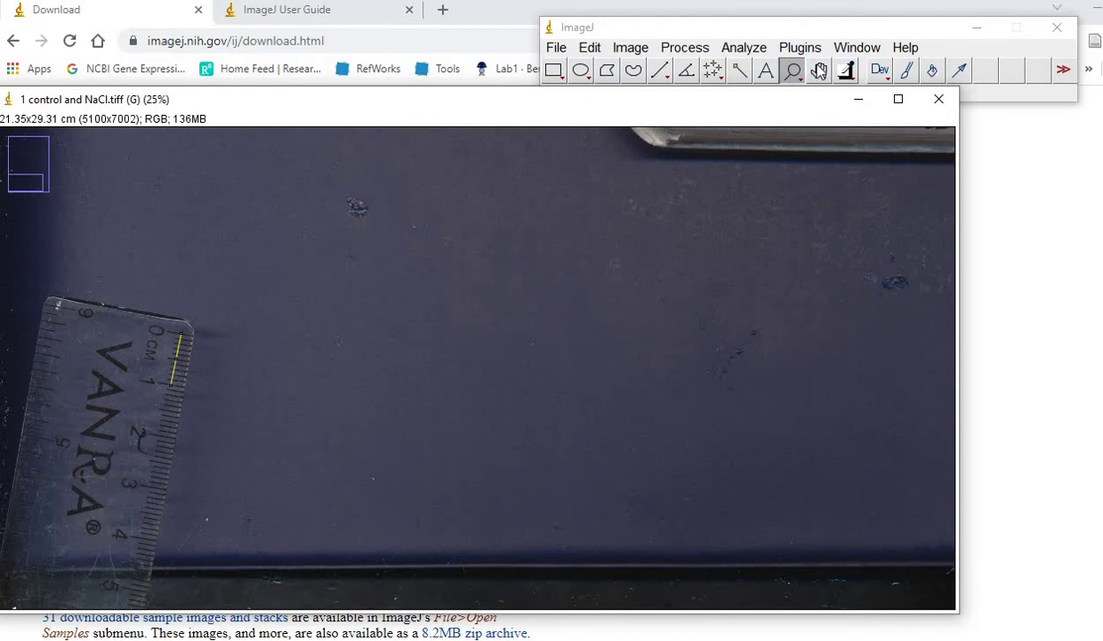
pyautogui.click(819, 74)
pyautogui.scroll(5, 874, 234)
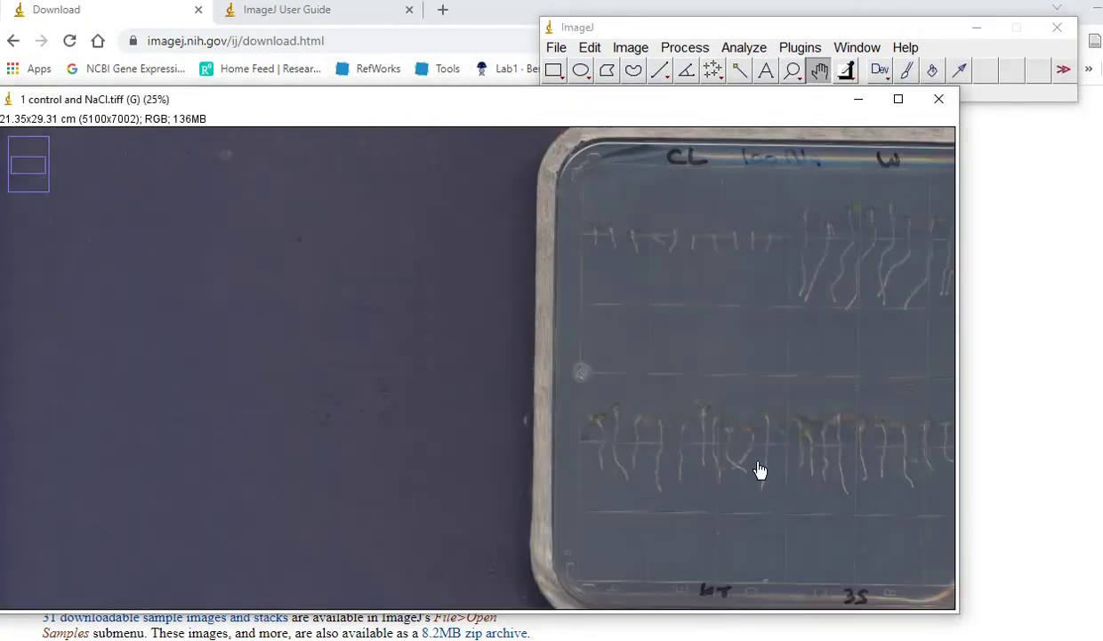
pyautogui.scroll(10, 759, 470)
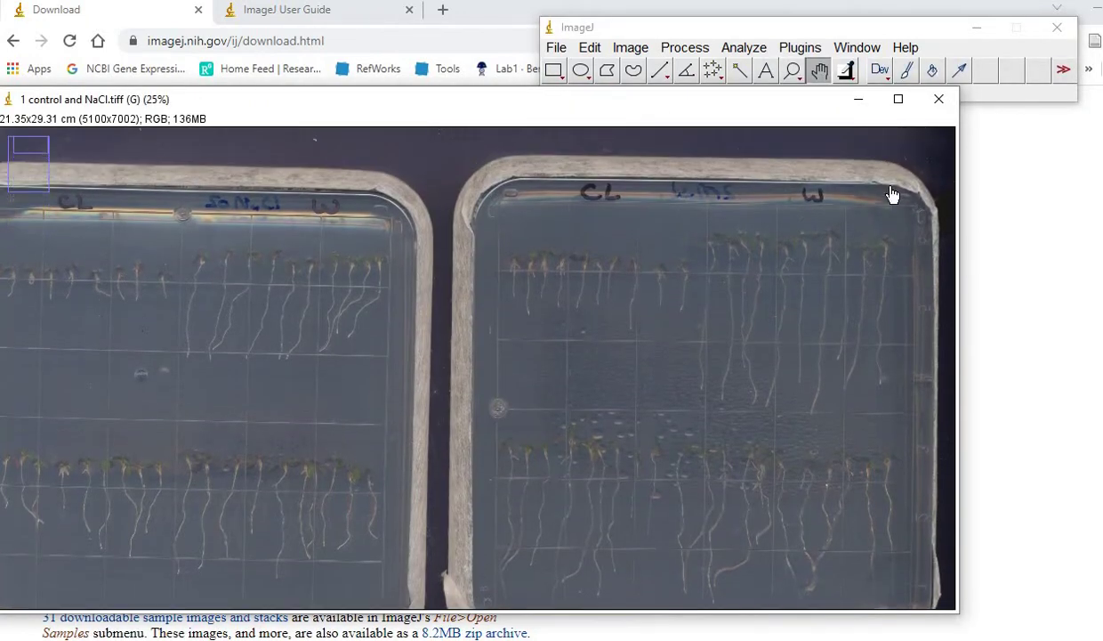
# Step: Zoom to 75% on the right-hand plate's upper root row and frame the roots
pyautogui.click(794, 73)
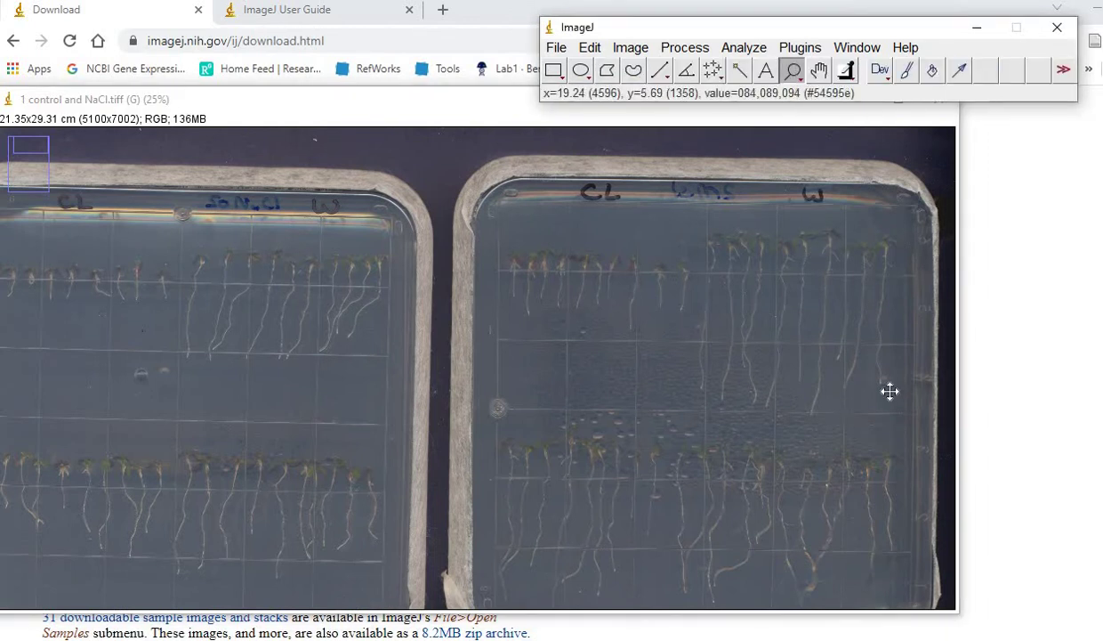
pyautogui.click(844, 411)
pyautogui.click(844, 411)
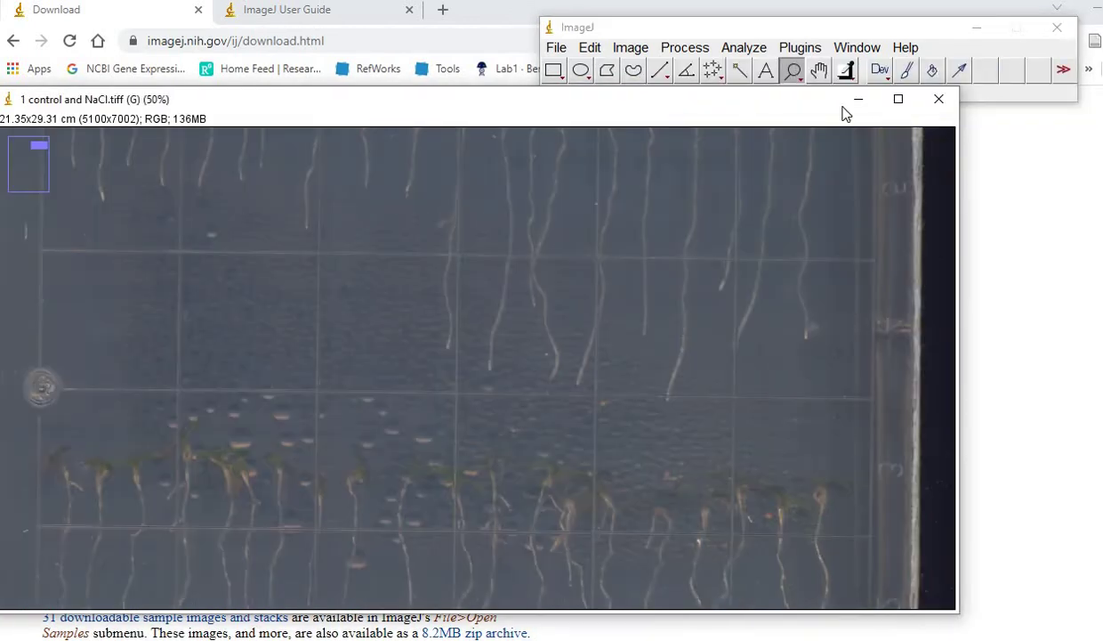
pyautogui.click(820, 71)
pyautogui.moveTo(830, 229); pyautogui.dragTo(820, 369)
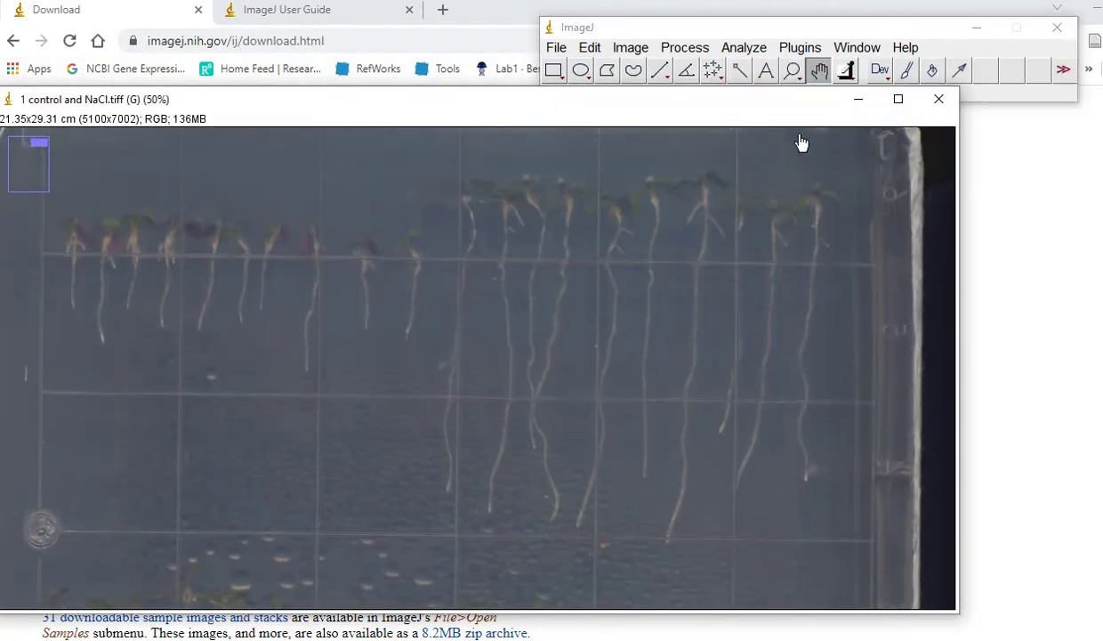
pyautogui.click(793, 72)
pyautogui.click(815, 411)
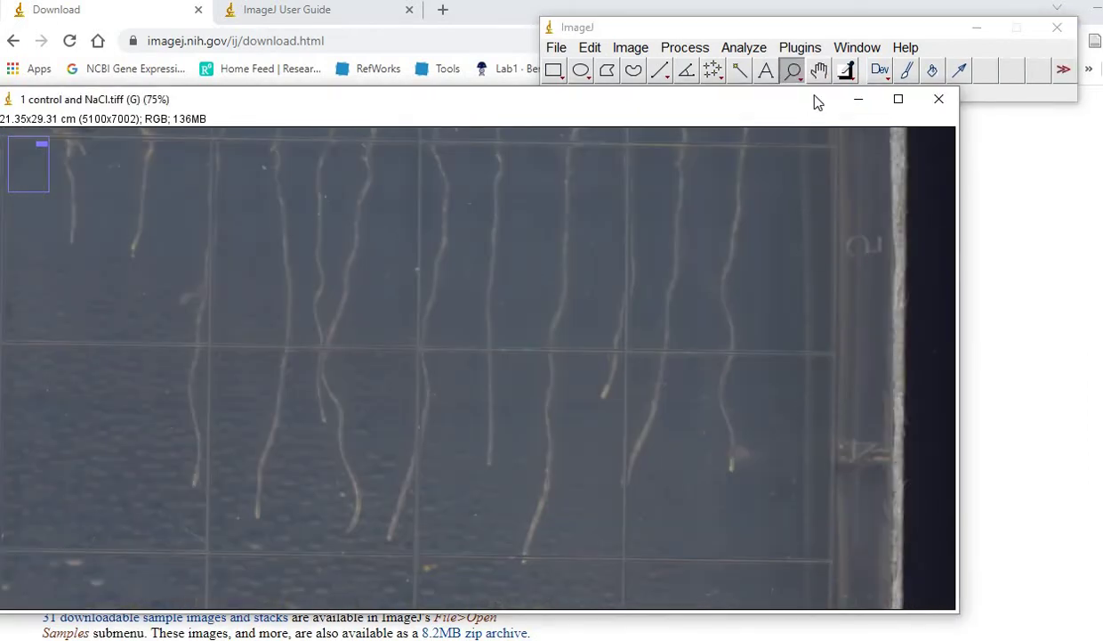
pyautogui.click(820, 71)
pyautogui.moveTo(805, 264); pyautogui.dragTo(806, 298)
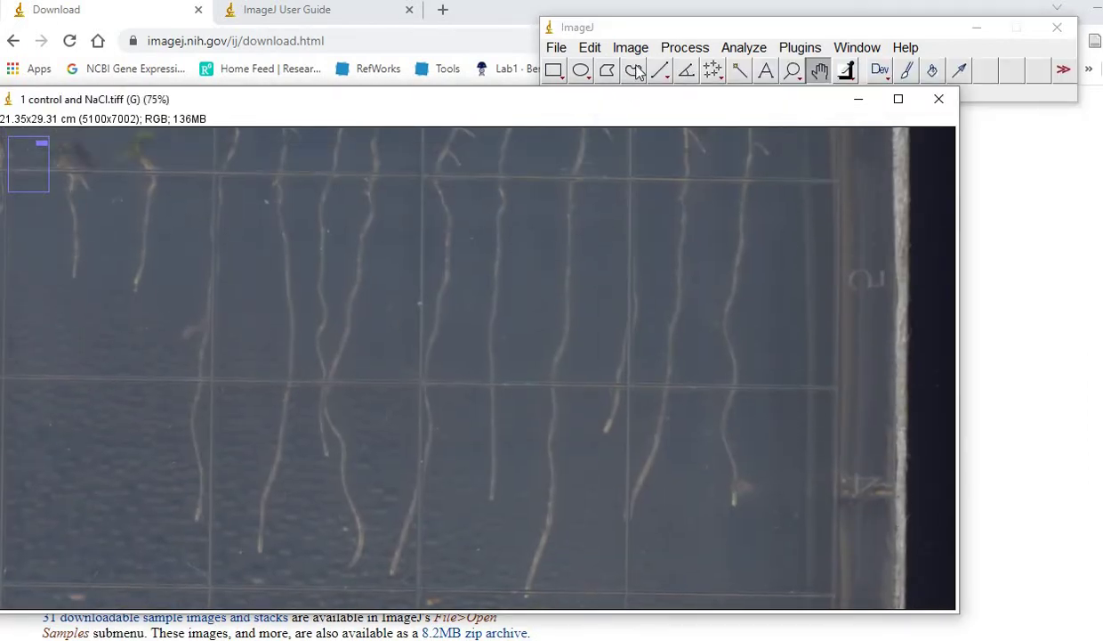
# Step: Trace the rightmost root with a freehand line and measure it, giving length 2.160
pyautogui.click(659, 71)
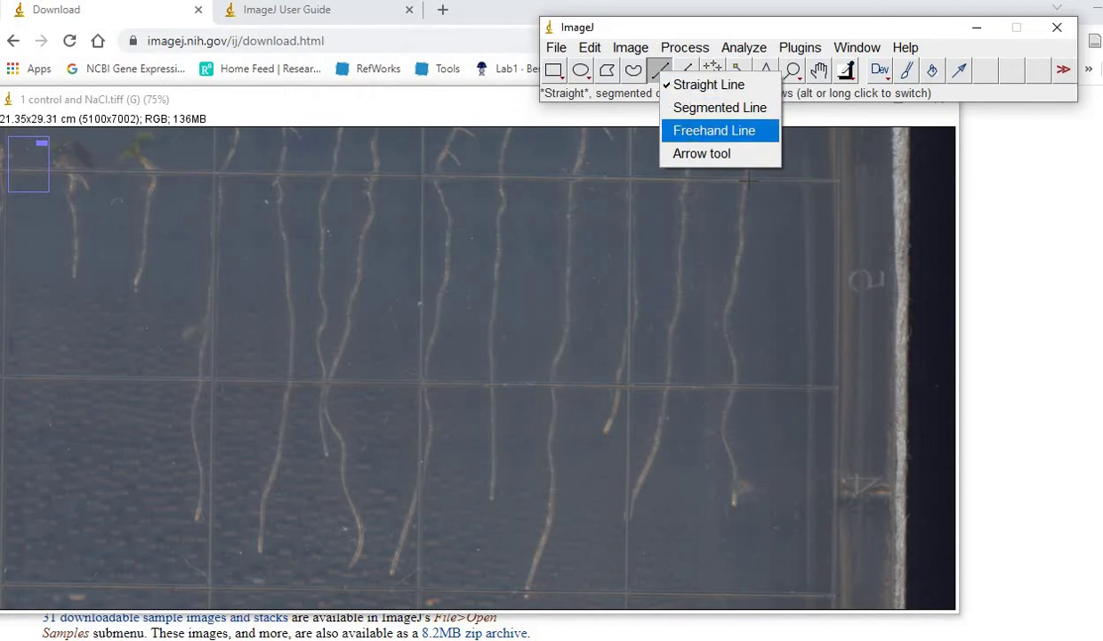
pyautogui.click(714, 130)
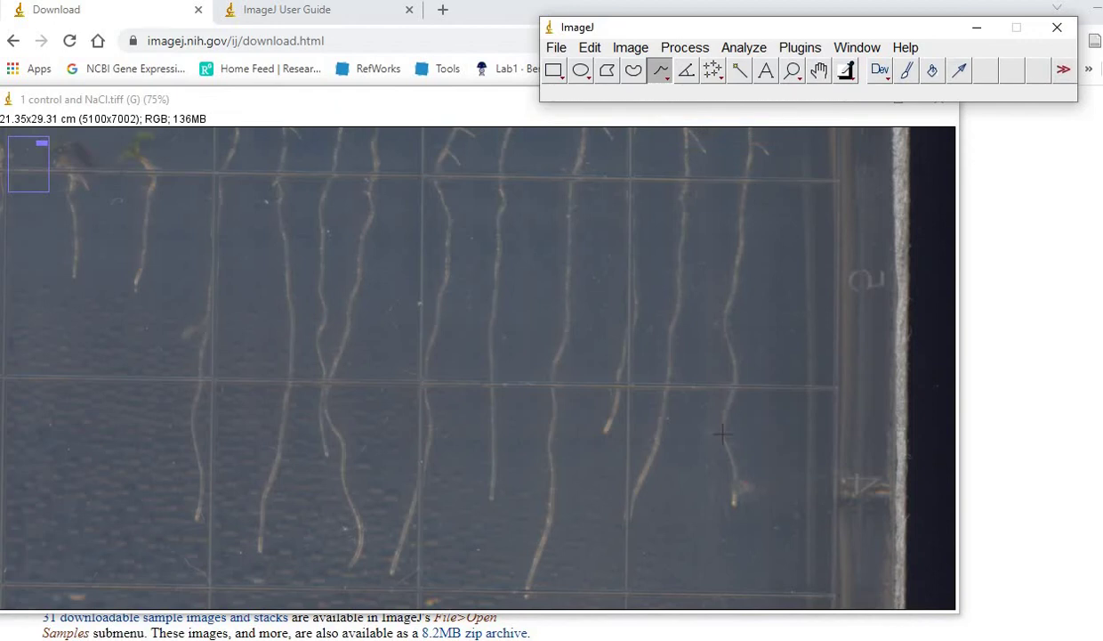
pyautogui.click(745, 180)
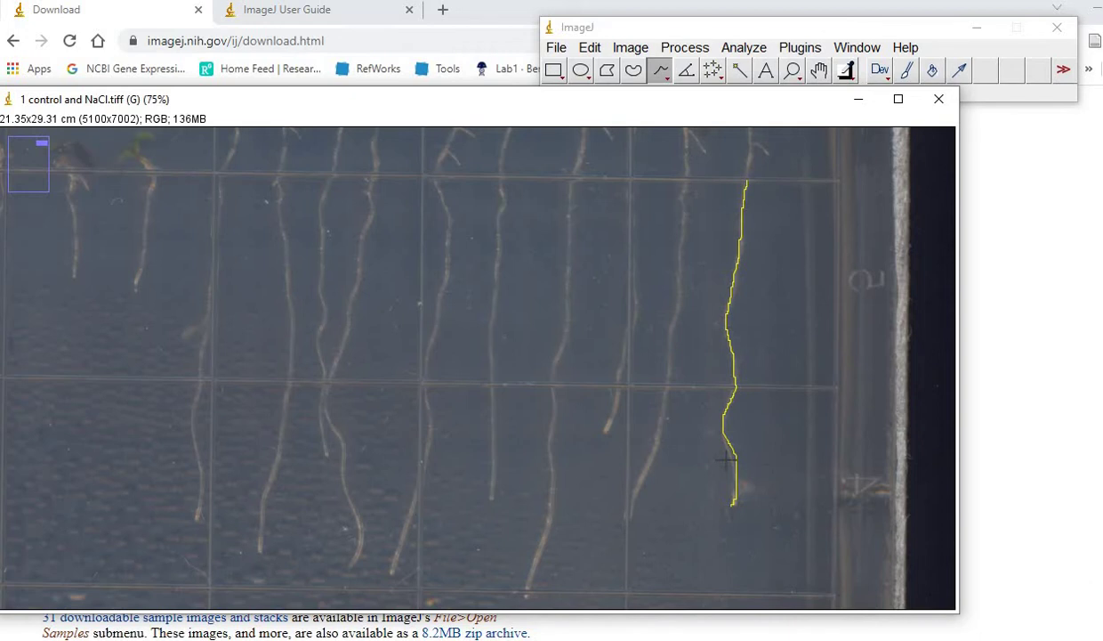
pyautogui.click(738, 49)
pyautogui.click(762, 71)
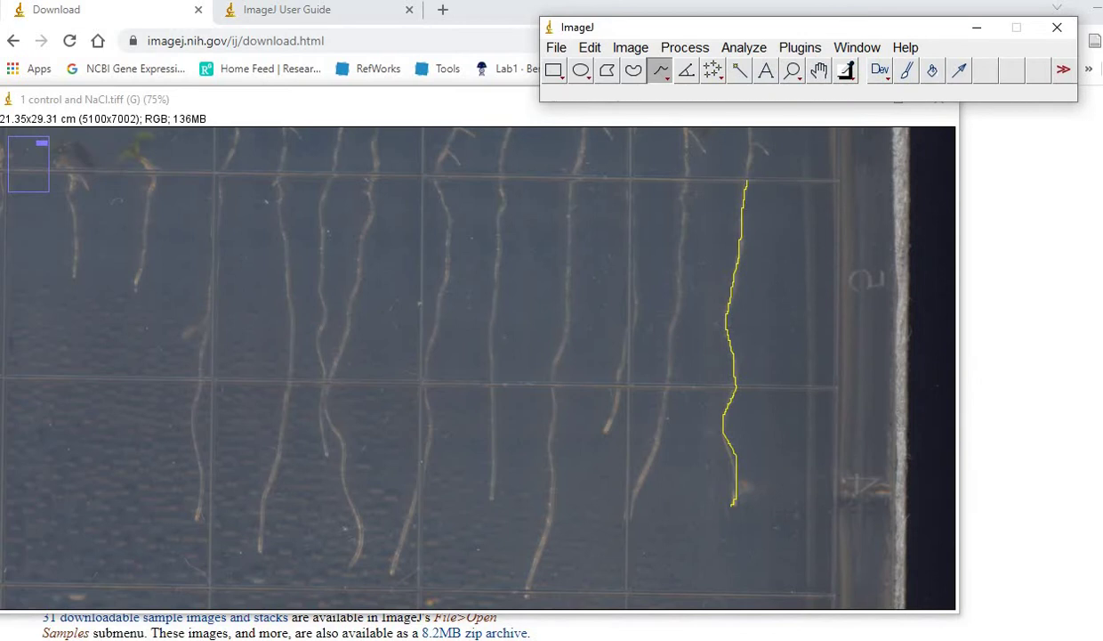
# Step: Show the Results window and select row 1 holding the 2.160 cm root length
pyautogui.click(921, 583)
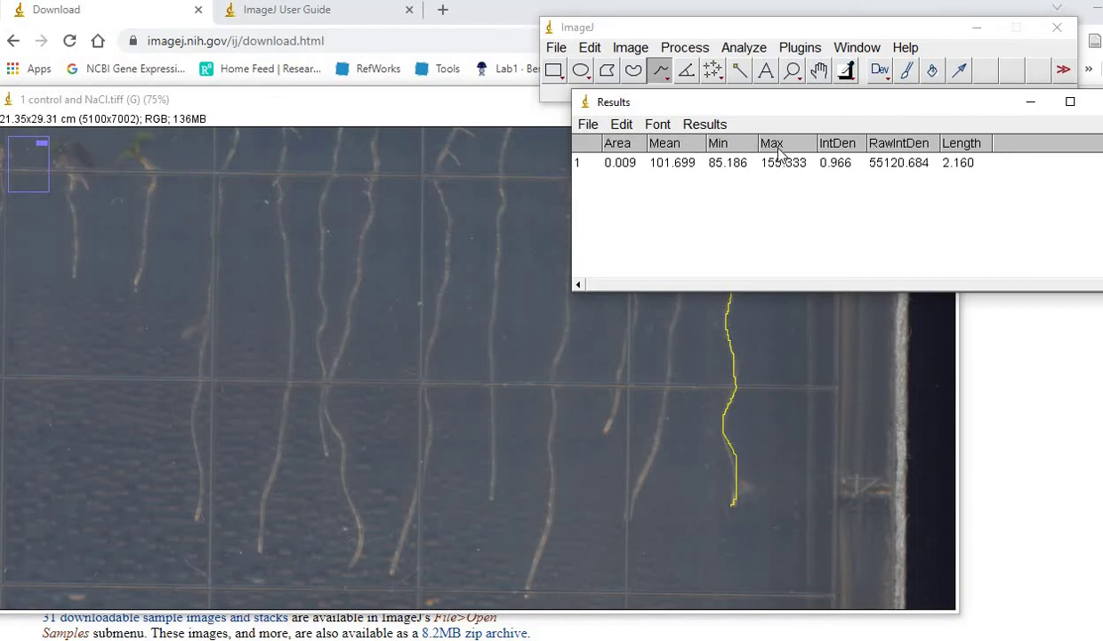
pyautogui.click(960, 171)
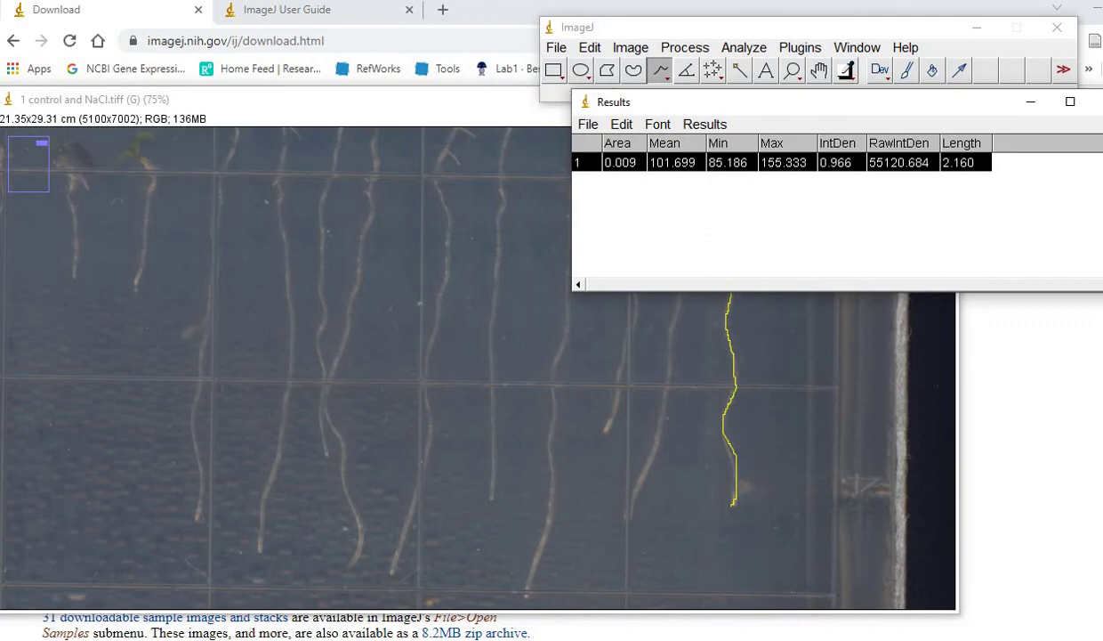
# Step: Paste the first root's results into Excel at C2, showing length and average 2.16
pyautogui.hotkey('alt', 'Tab')
pyautogui.click(207, 224)
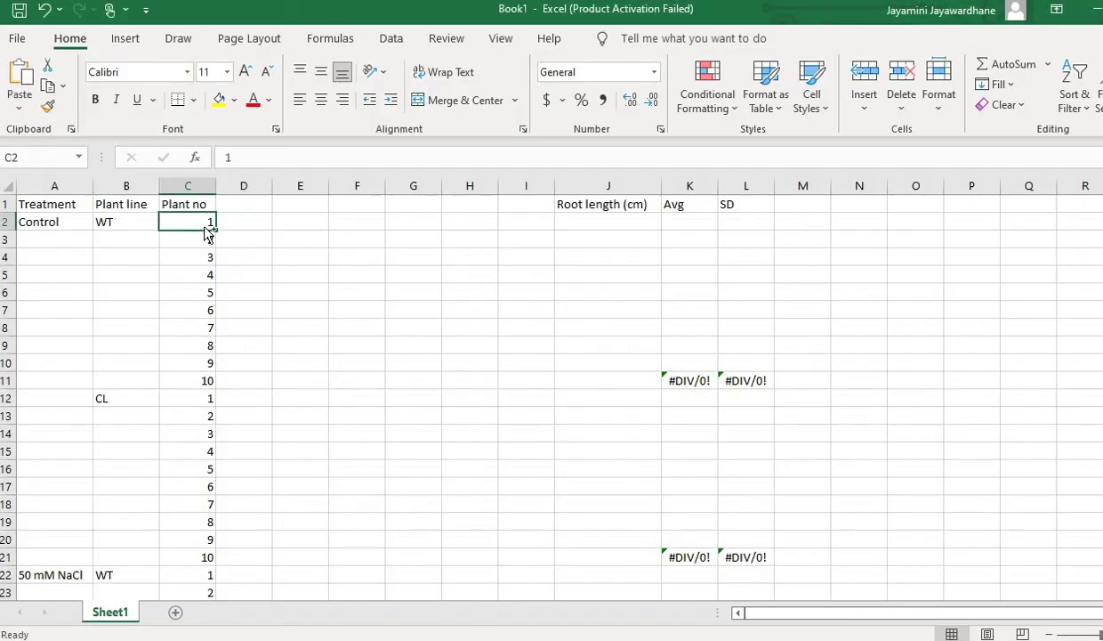
pyautogui.write('1\t0.009\t101.699\t85.186\t155.333\t0.966\t55120.68\t2.16')
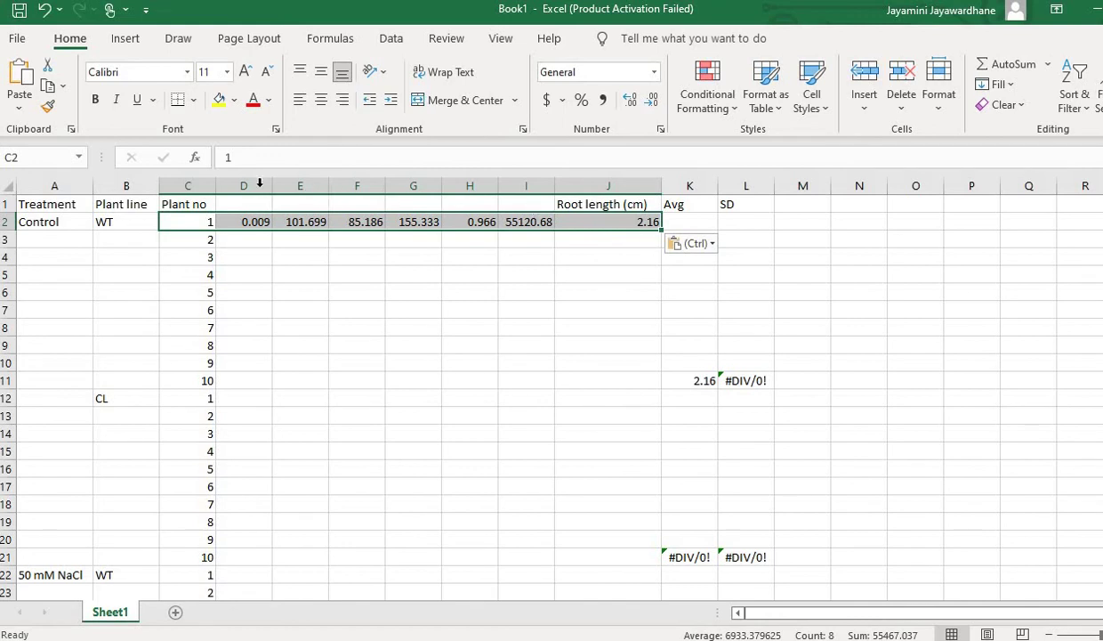
pyautogui.click(259, 183)
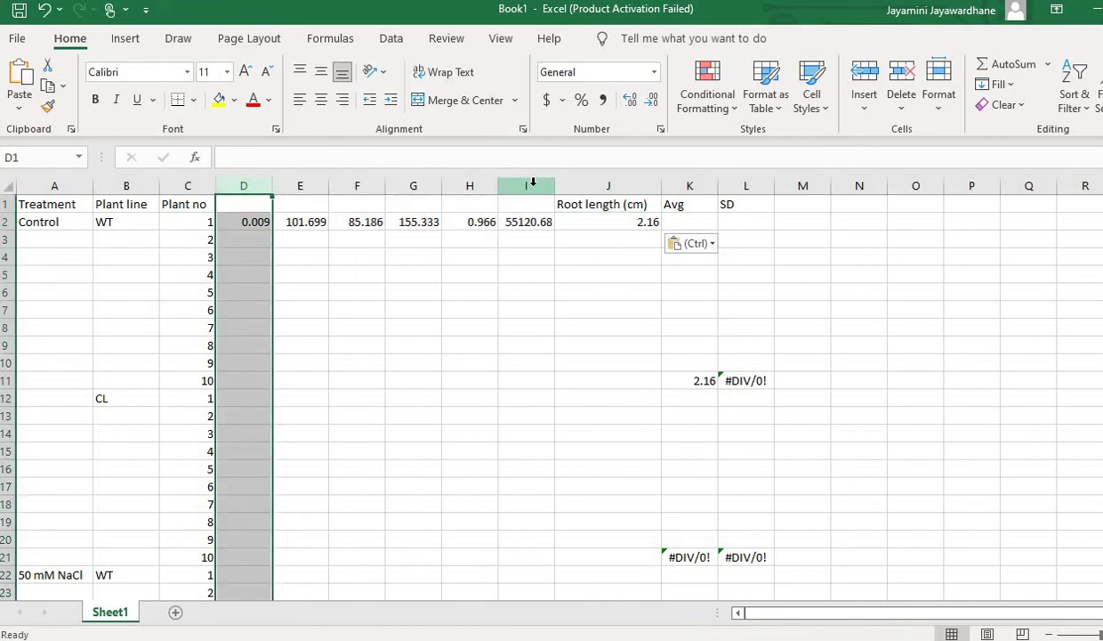
pyautogui.click(648, 238)
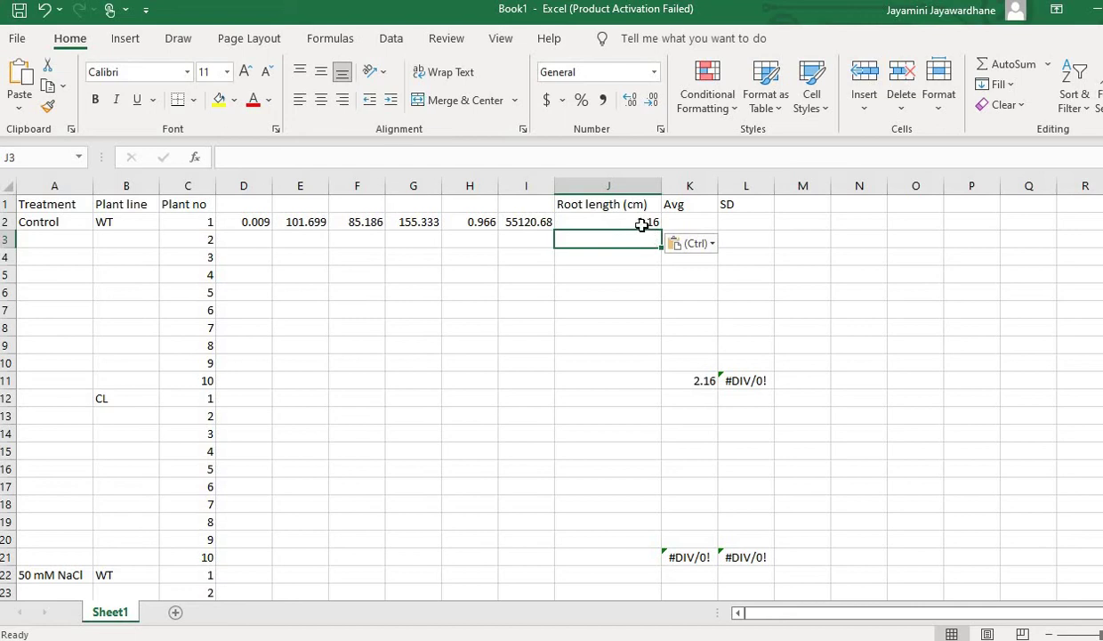
pyautogui.click(809, 636)
# Step: Trace and measure three more roots, adding lengths 2.236, 1.673 and 2.759
pyautogui.click(814, 567)
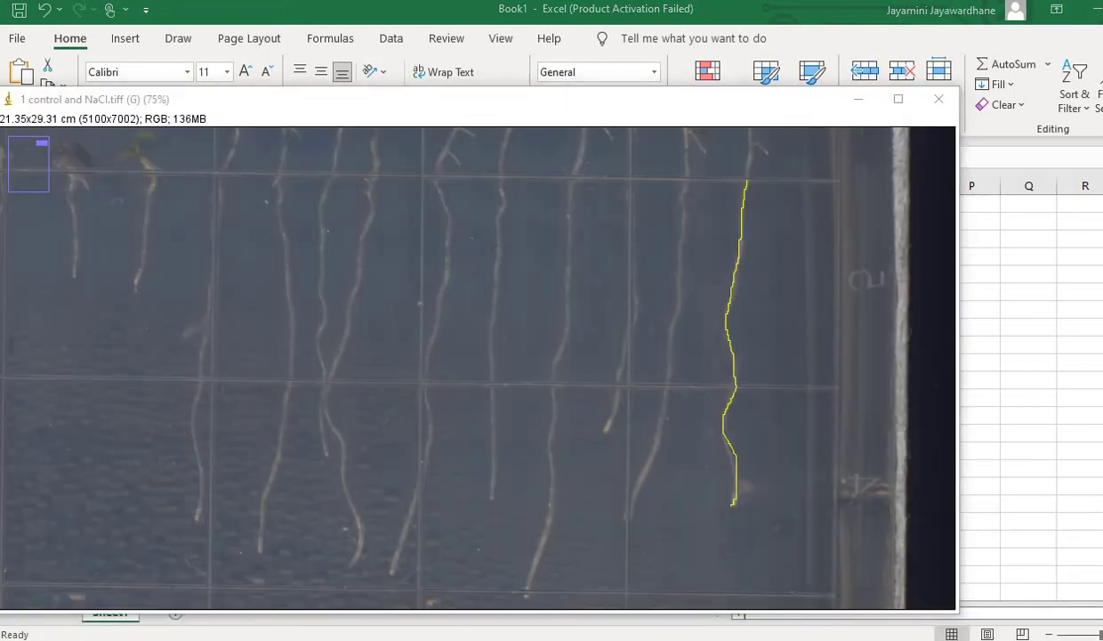
pyautogui.click(813, 636)
pyautogui.click(677, 593)
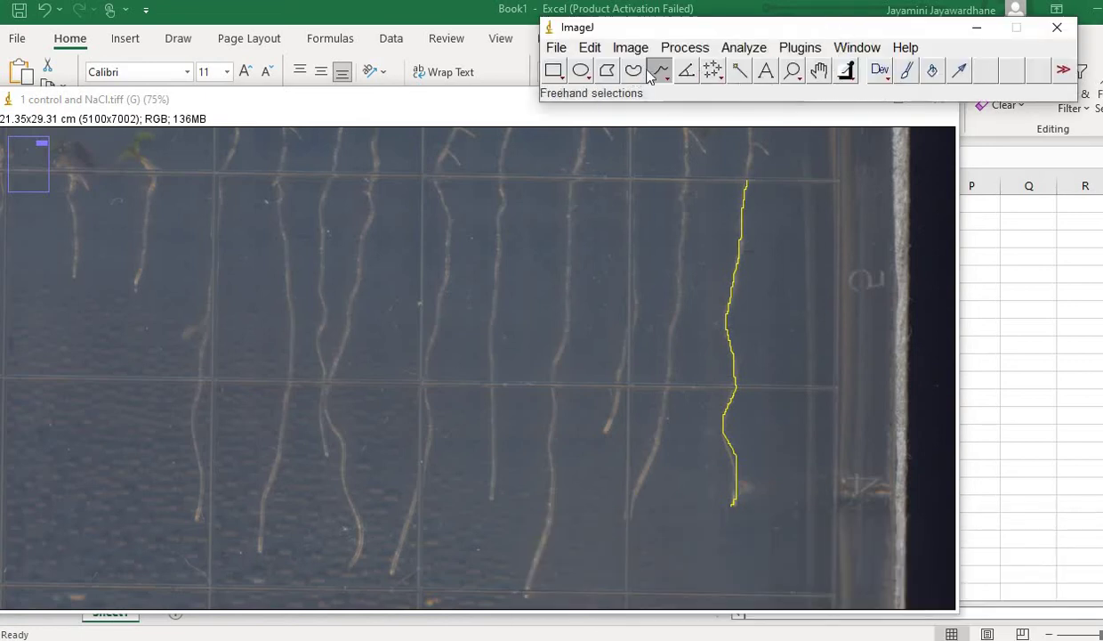
pyautogui.click(692, 181)
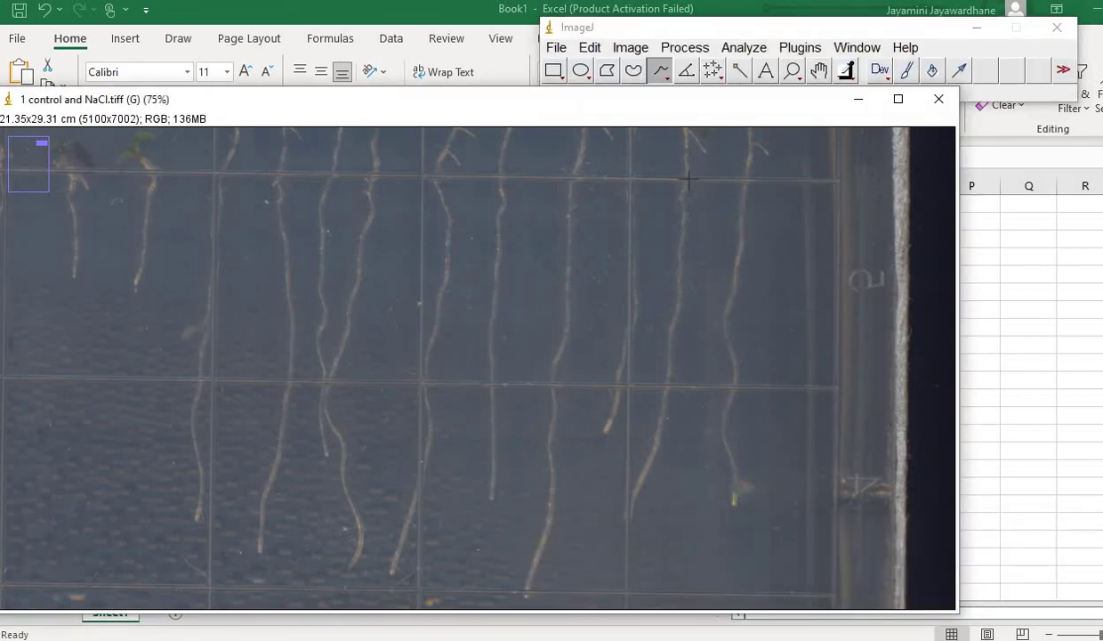
pyautogui.moveTo(686, 178)
pyautogui.mouseDown()
pyautogui.moveTo(679, 314)
pyautogui.moveTo(635, 518)
pyautogui.mouseUp()
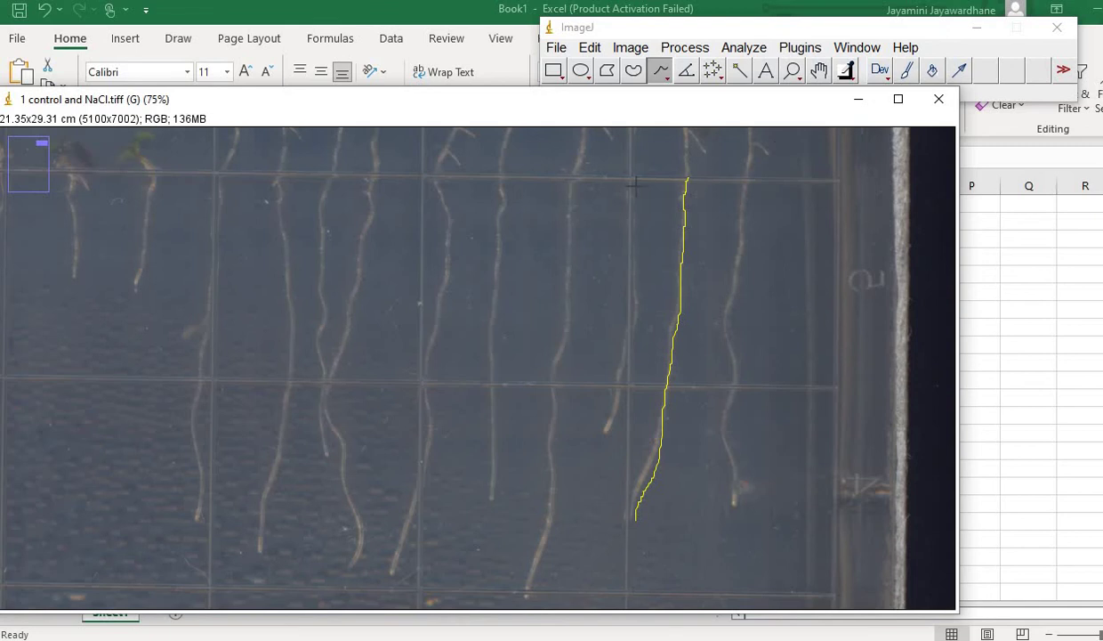
pyautogui.moveTo(629, 177)
pyautogui.mouseDown()
pyautogui.moveTo(631, 331)
pyautogui.moveTo(607, 426)
pyautogui.mouseUp()
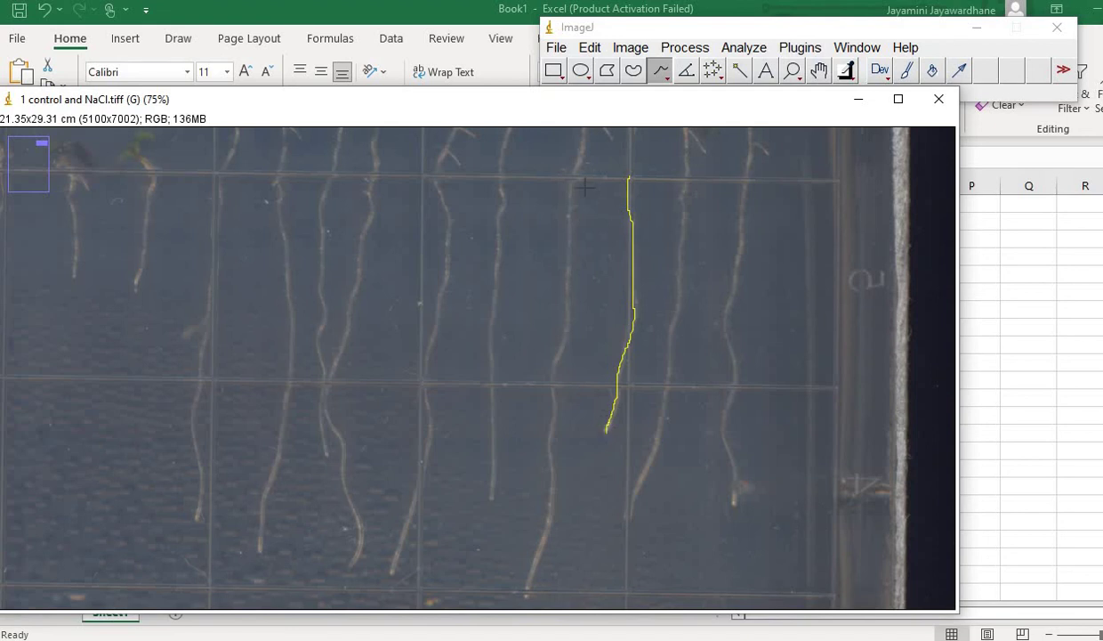
pyautogui.moveTo(574, 181)
pyautogui.mouseDown()
pyautogui.moveTo(569, 310)
pyautogui.moveTo(548, 389)
pyautogui.moveTo(556, 490)
pyautogui.moveTo(527, 592)
pyautogui.mouseUp()
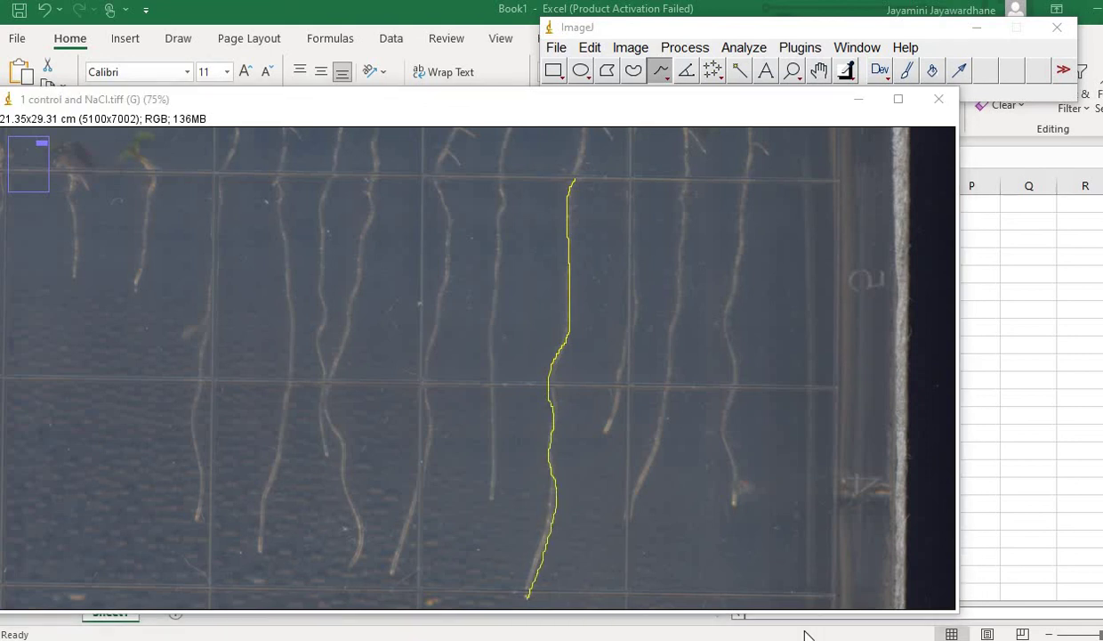
# Step: Select all four measurement rows in the Results window
pyautogui.click(926, 593)
pyautogui.click(676, 182)
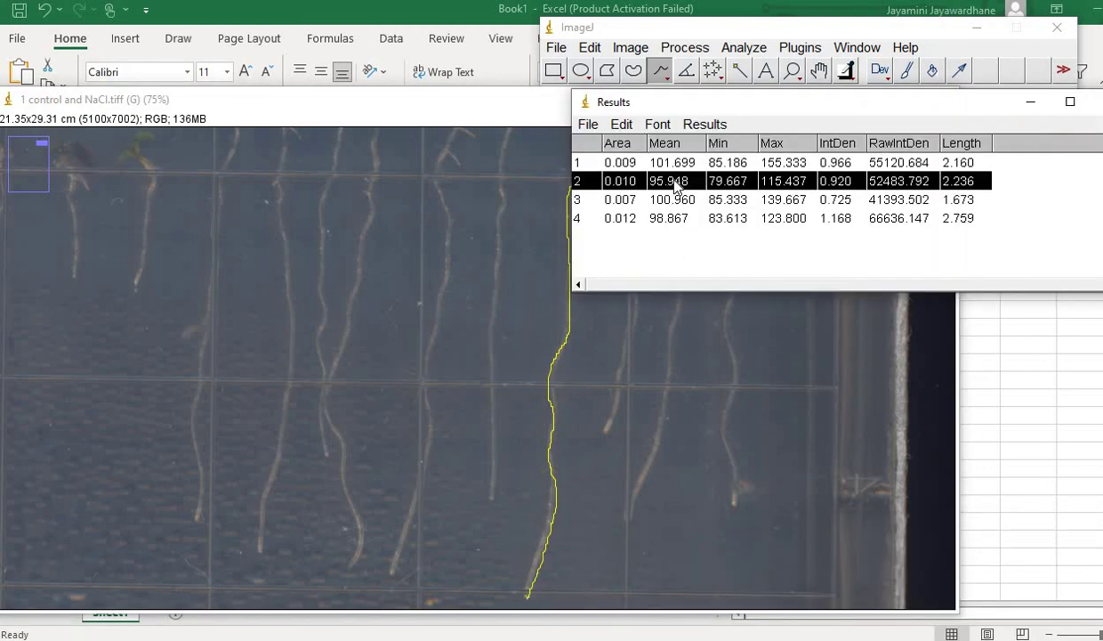
pyautogui.hotkey('ctrl', 'a')
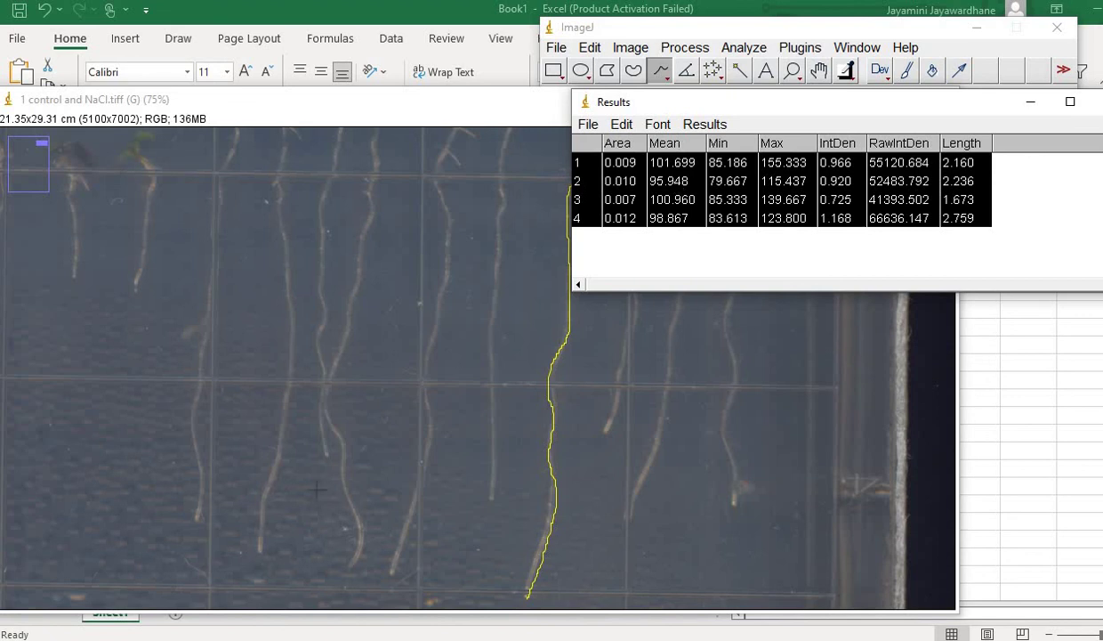
# Step: Paste the four ImageJ root measurements into Excel starting at C3, giving Avg 2.1976 and SD 0.385577
pyautogui.hotkey('alt', 'Tab')
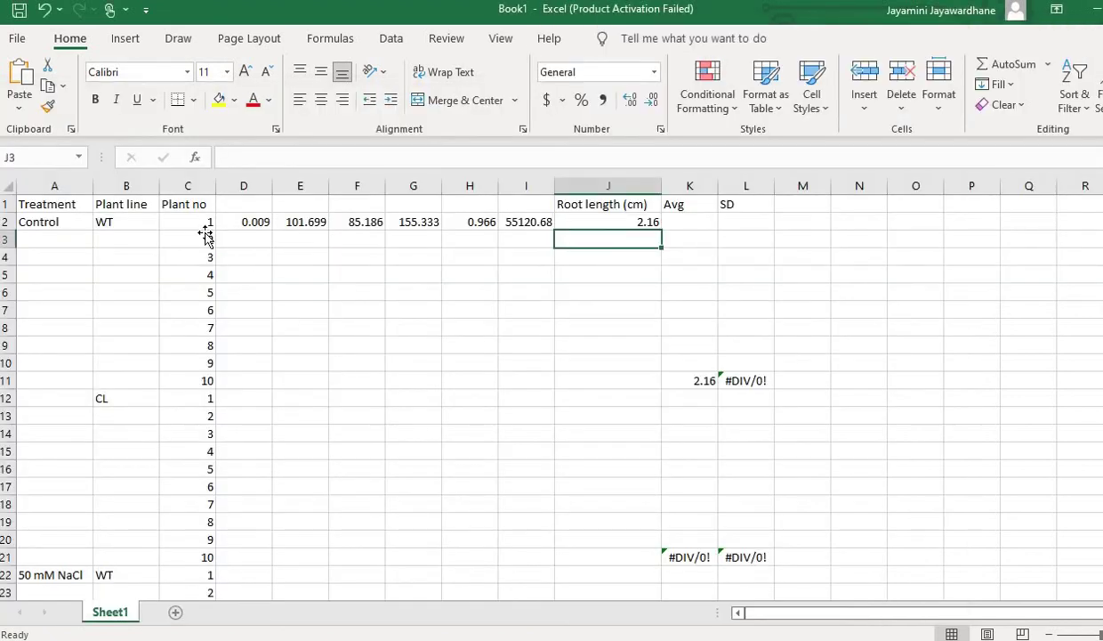
pyautogui.click(202, 238)
pyautogui.write('1\t0.009\t101.699\t85.186\t155.333\t0.966\t55120.68\t2.16 2\t0.01\t95.948\t79.667\t115.437\t0.92\t52483.79\t2.236 3\t0.007\t100.96\t85.333\t139.667\t0.725\t41393.5\t1.673 4\t0.012\t98.867\t83.613\t123.8\t1.168\t66636.15\t2.759')
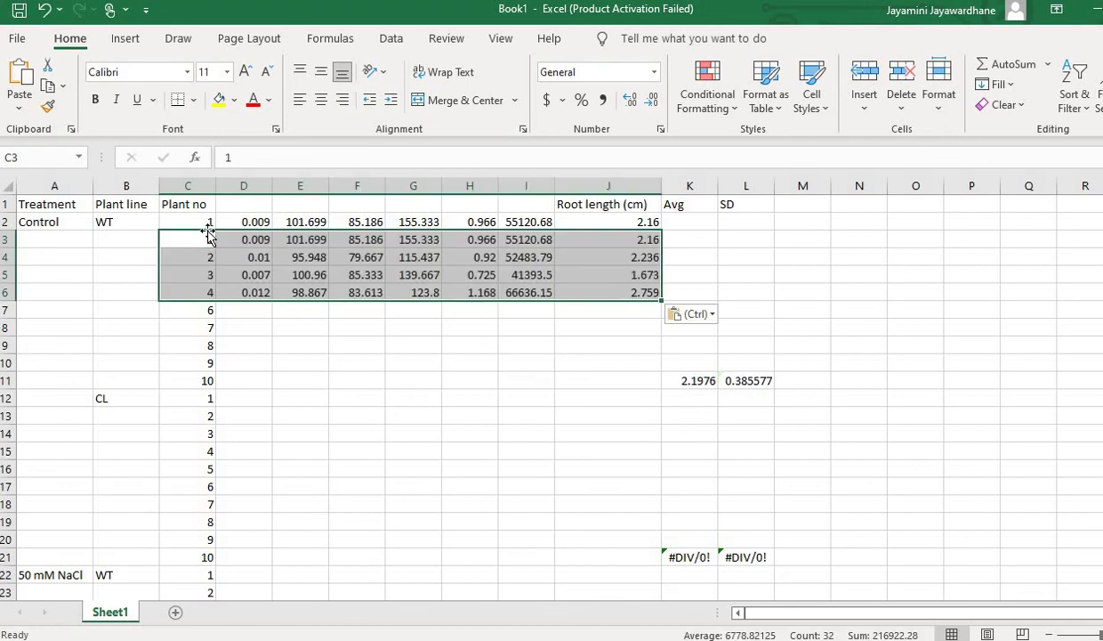